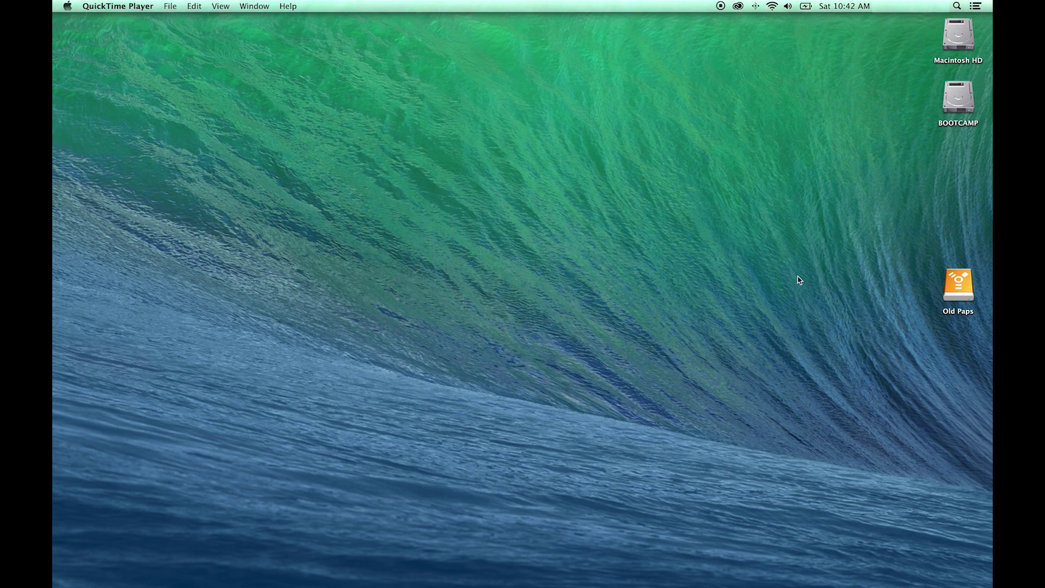
# Step: Open Death of Me Project.prproj from the Death of Me Scene folder on the Old Paps drive in Premiere Pro
pyautogui.click(951, 284)
pyautogui.doubleClick(951, 284)
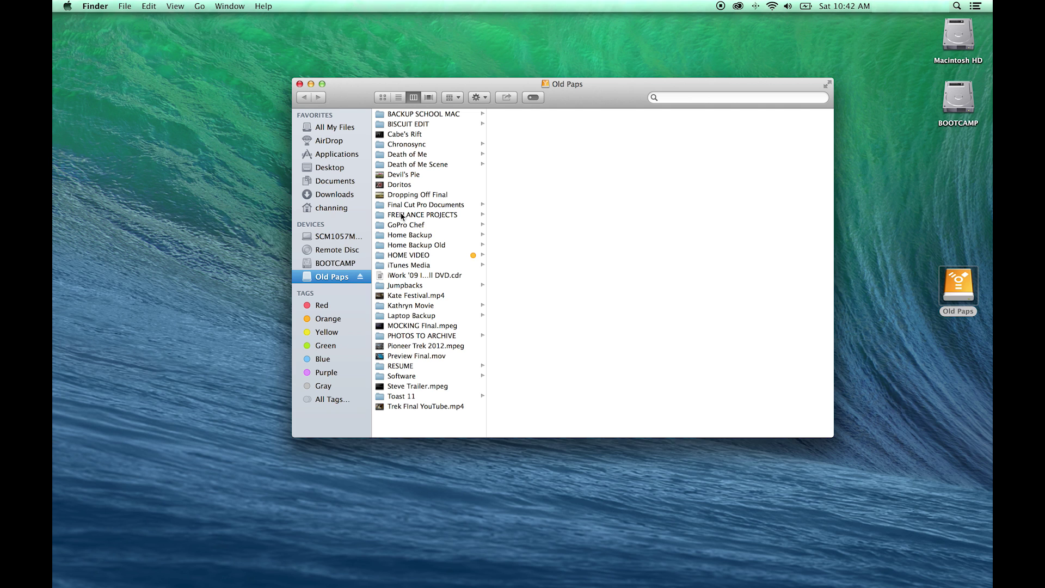
pyautogui.click(413, 164)
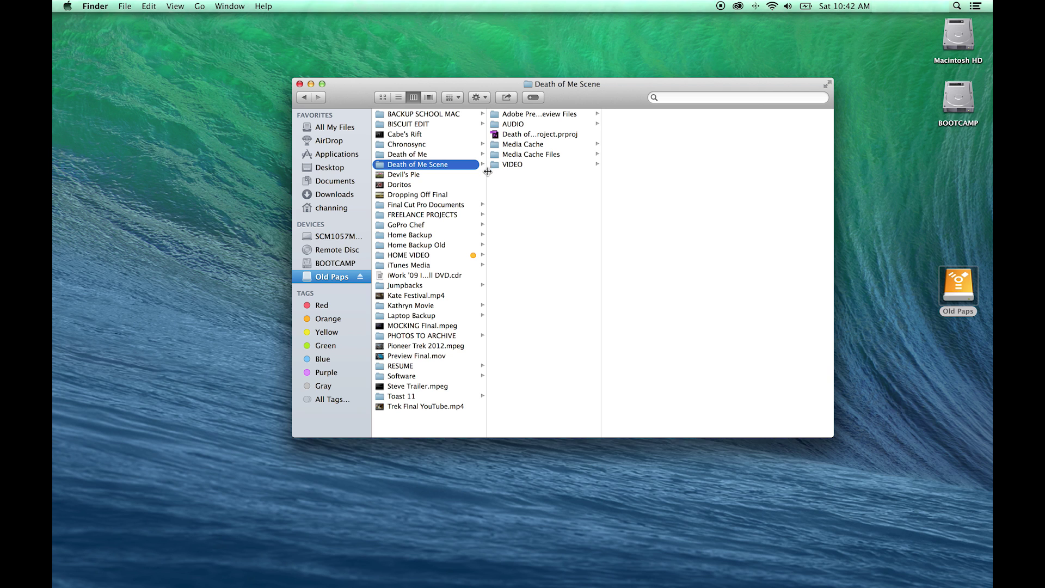
pyautogui.click(527, 136)
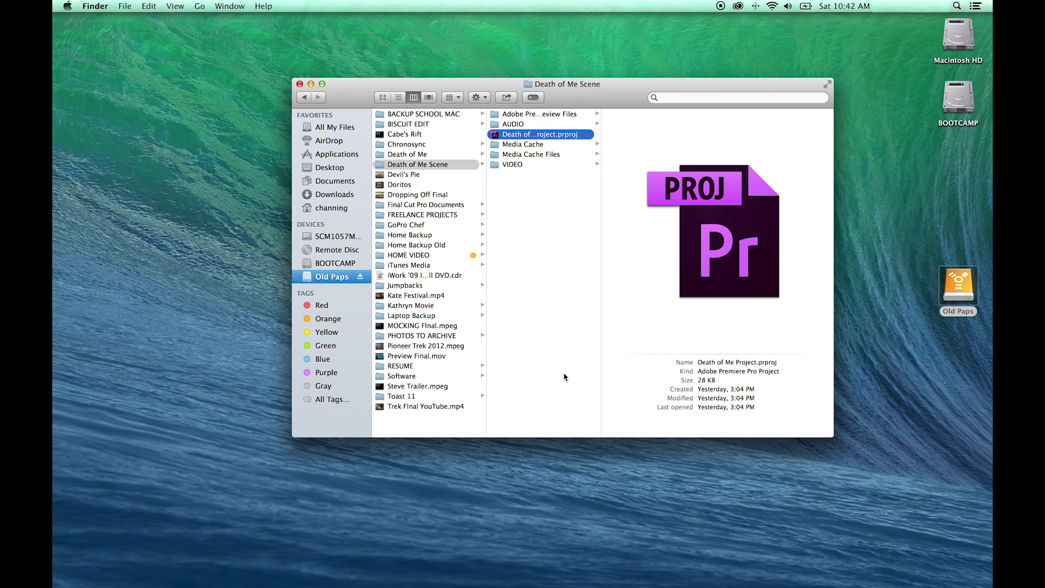
pyautogui.moveTo(602, 419); pyautogui.dragTo(650, 397)
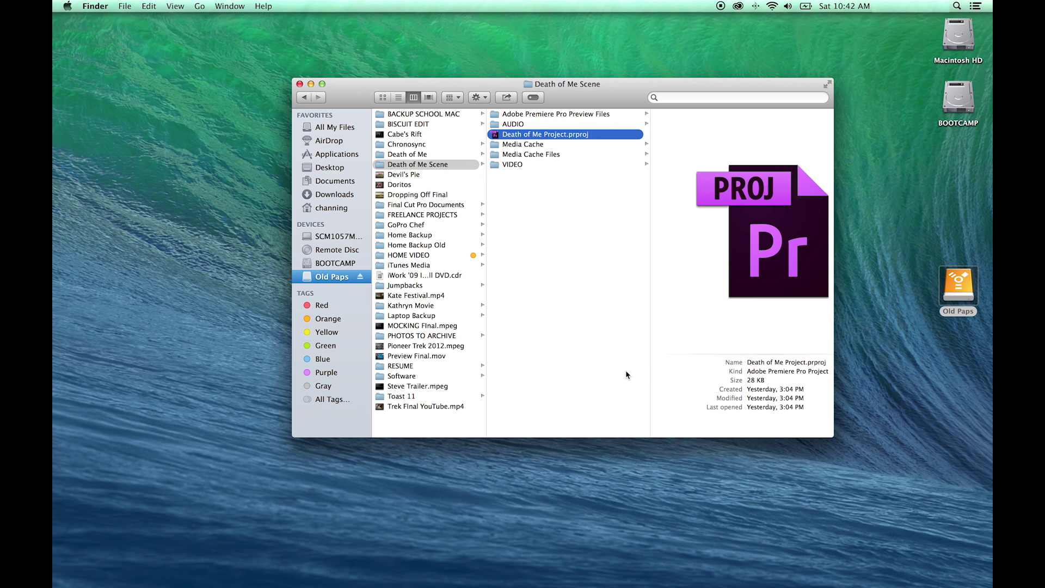
pyautogui.doubleClick(492, 135)
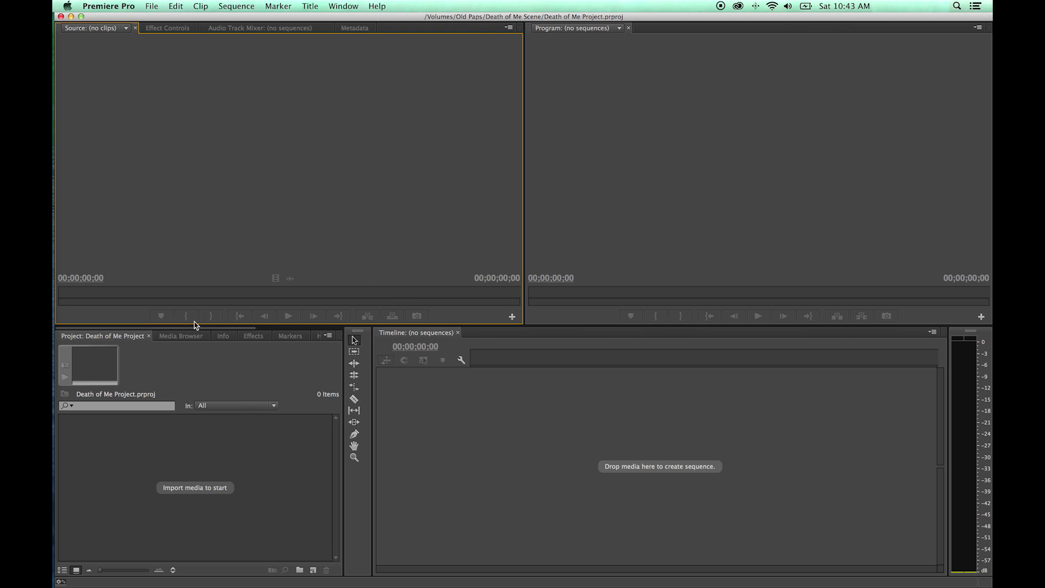
# Step: Move the Project panel's tab to the end of its panel group and return it to the front
pyautogui.moveTo(218, 327); pyautogui.dragTo(309, 329)
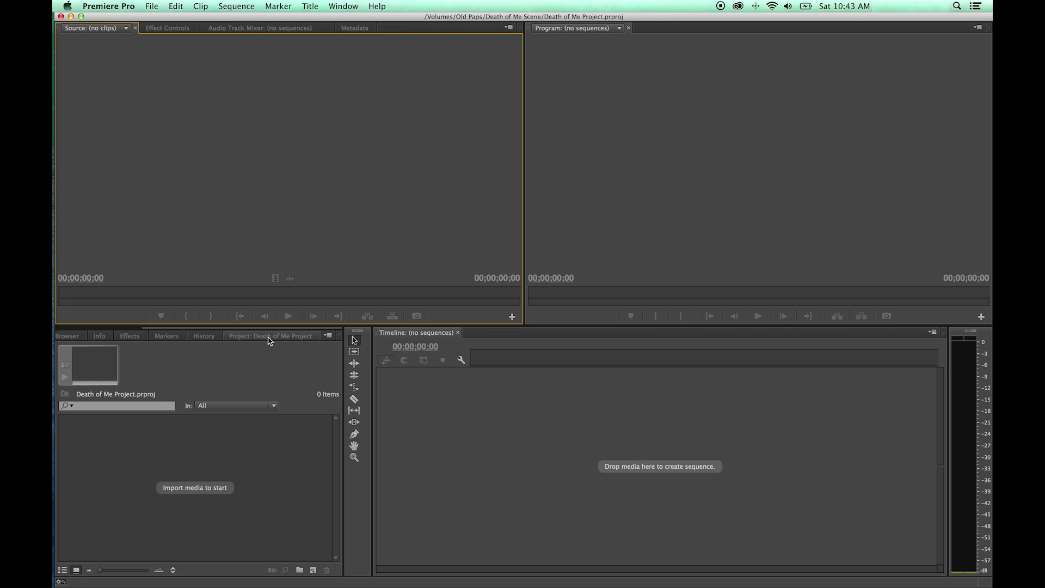
pyautogui.moveTo(255, 334); pyautogui.dragTo(119, 349)
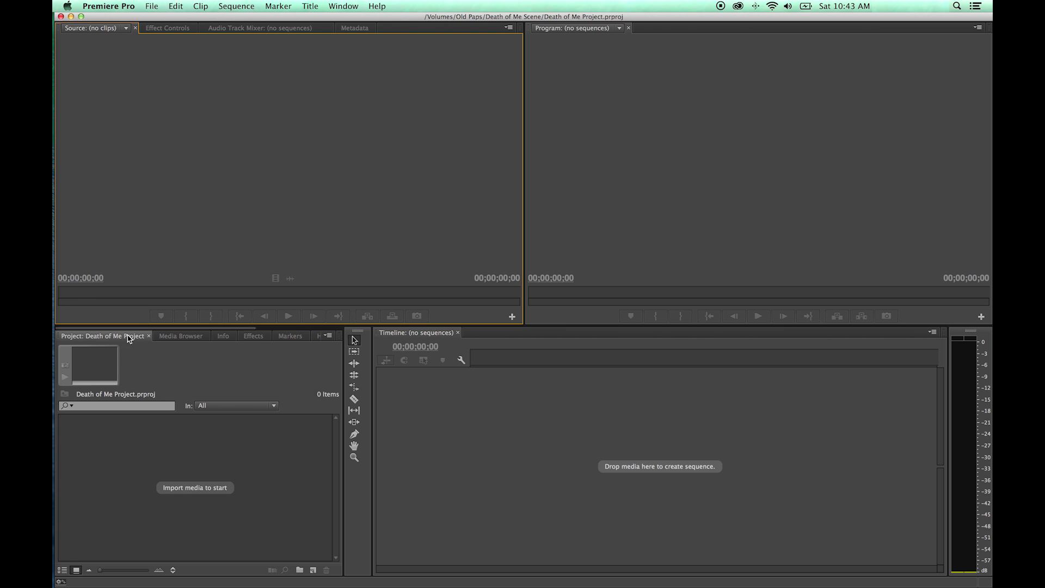
pyautogui.moveTo(131, 338); pyautogui.dragTo(288, 342)
pyautogui.click(288, 339)
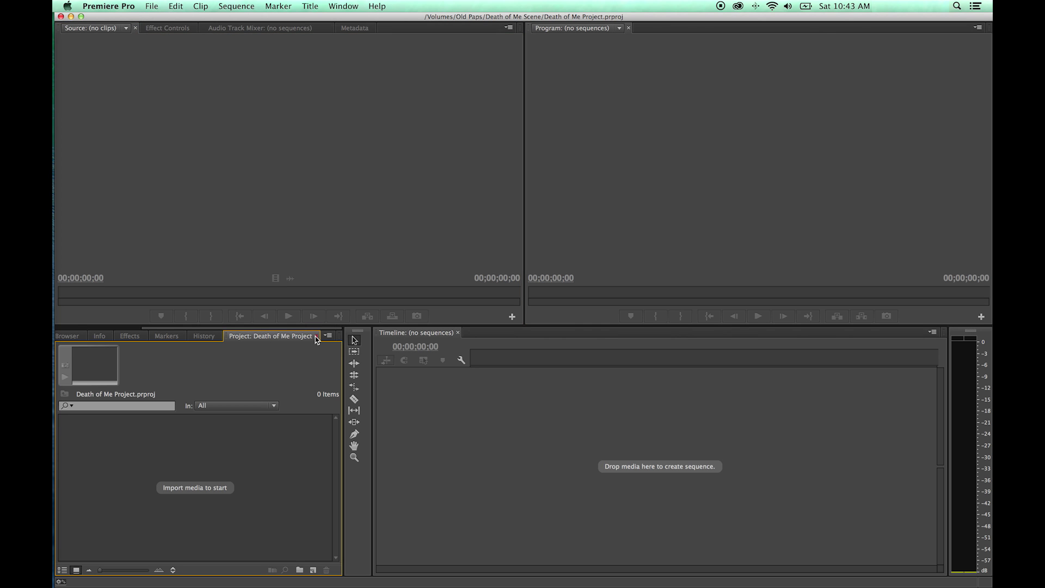
pyautogui.click(318, 340)
pyautogui.moveTo(302, 329); pyautogui.dragTo(201, 327)
pyautogui.click(137, 337)
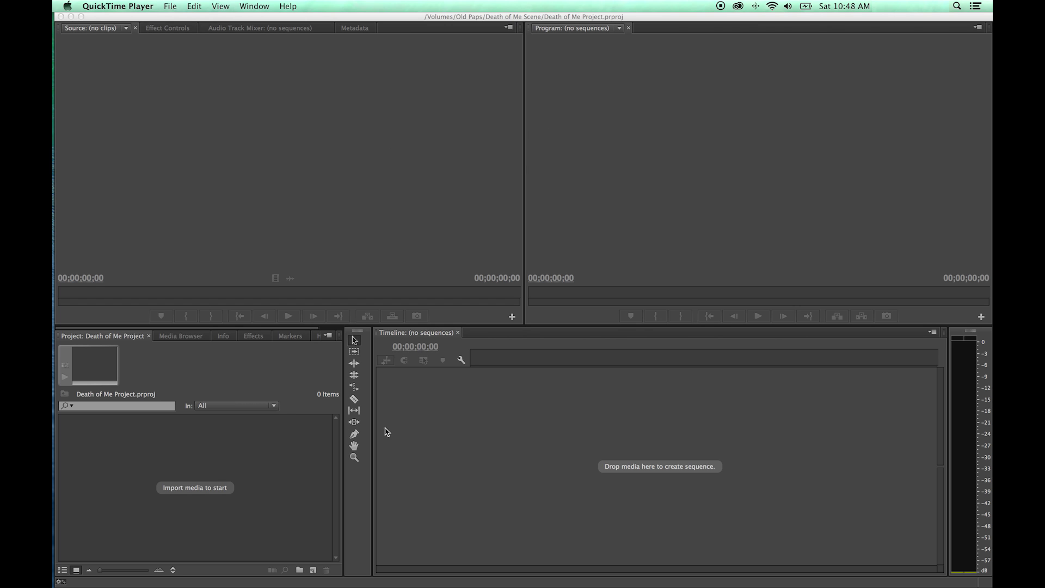
# Step: Maximize and restore the Project, Source Monitor, Program Monitor and Timeline panels one after another
pyautogui.click(251, 434)
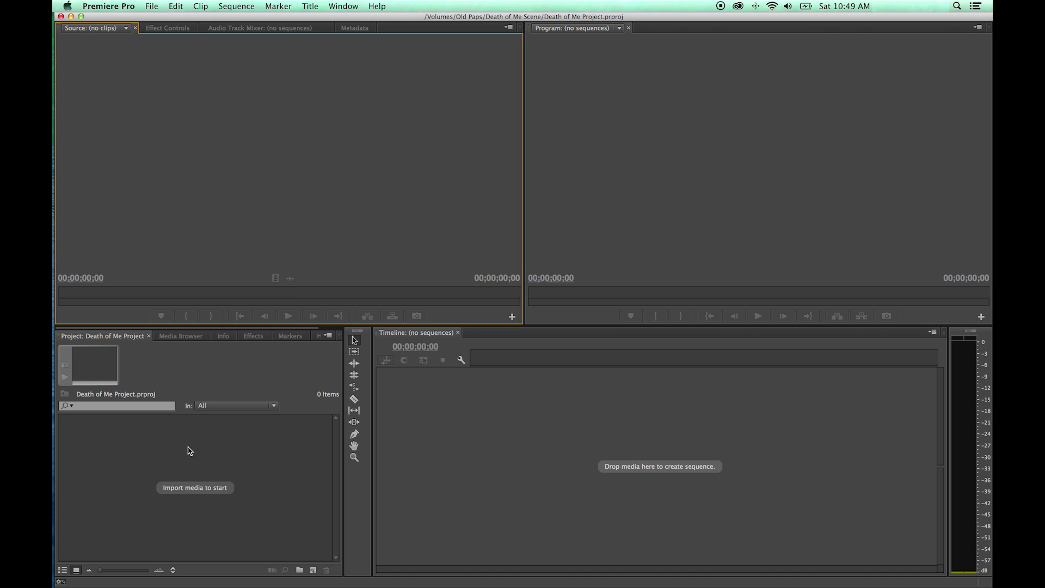
pyautogui.press('`')
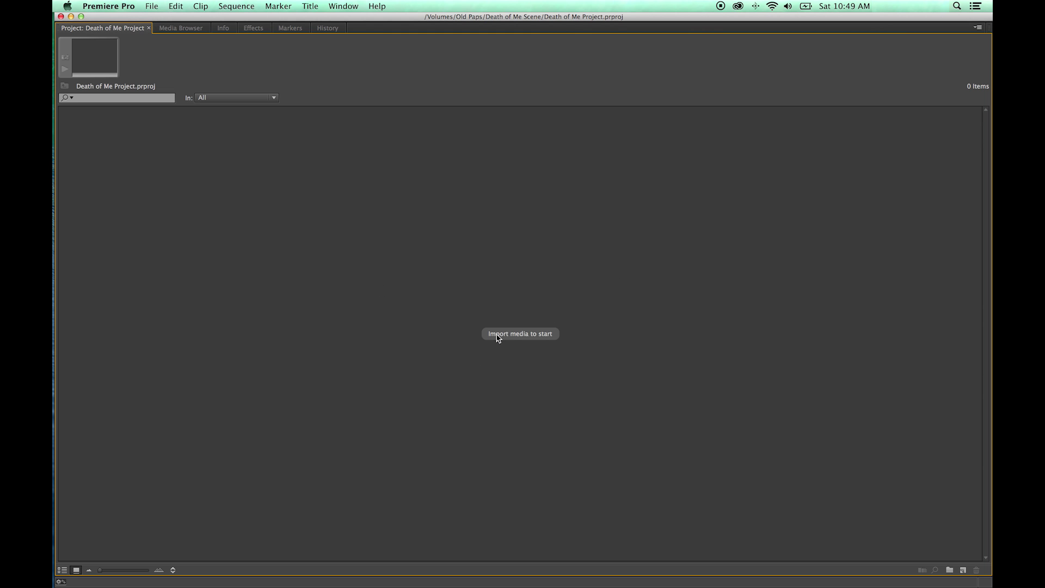
pyautogui.press('`')
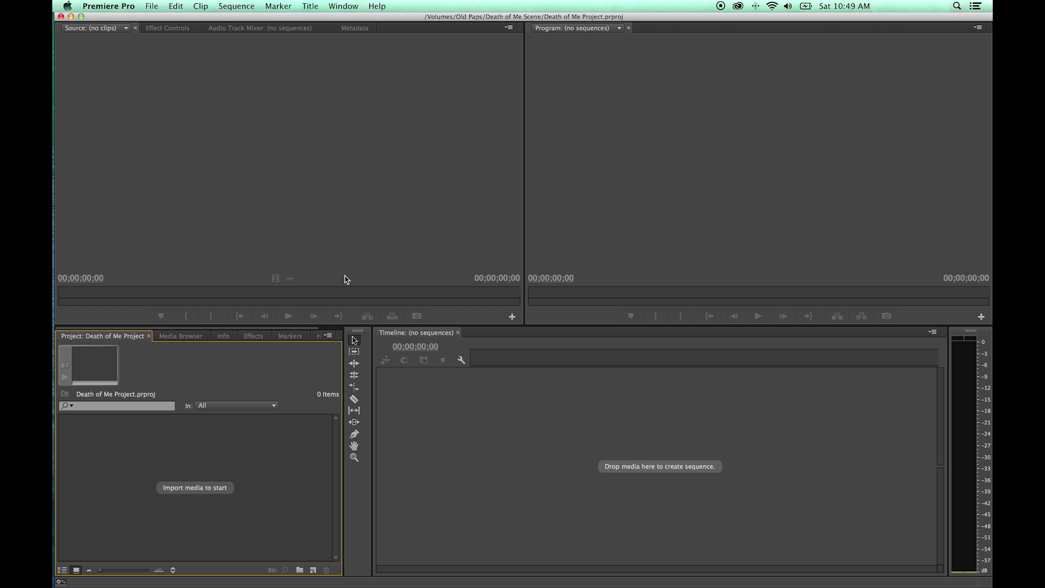
pyautogui.press('`')
pyautogui.press('`')
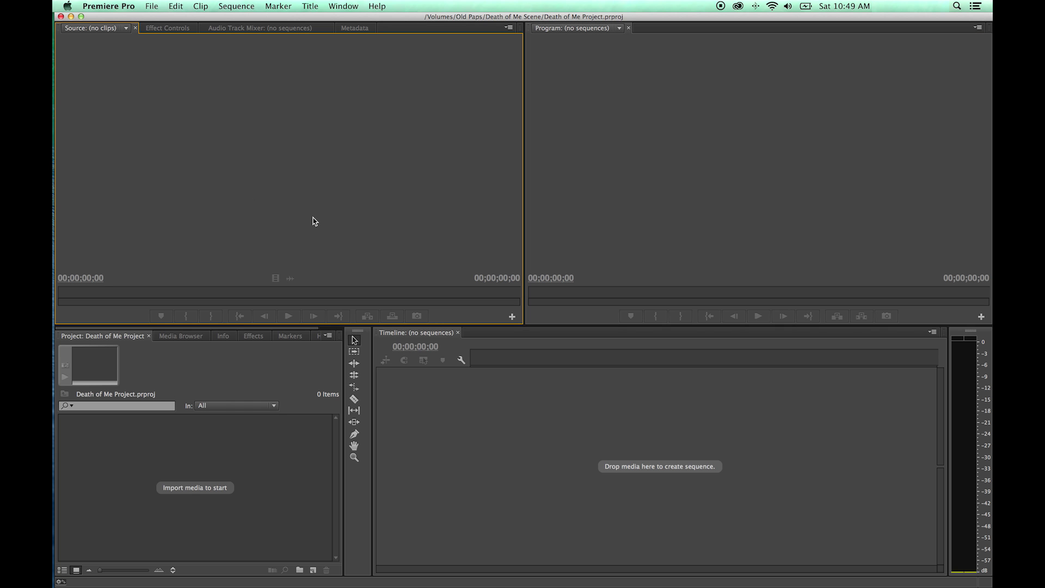
pyautogui.press('`')
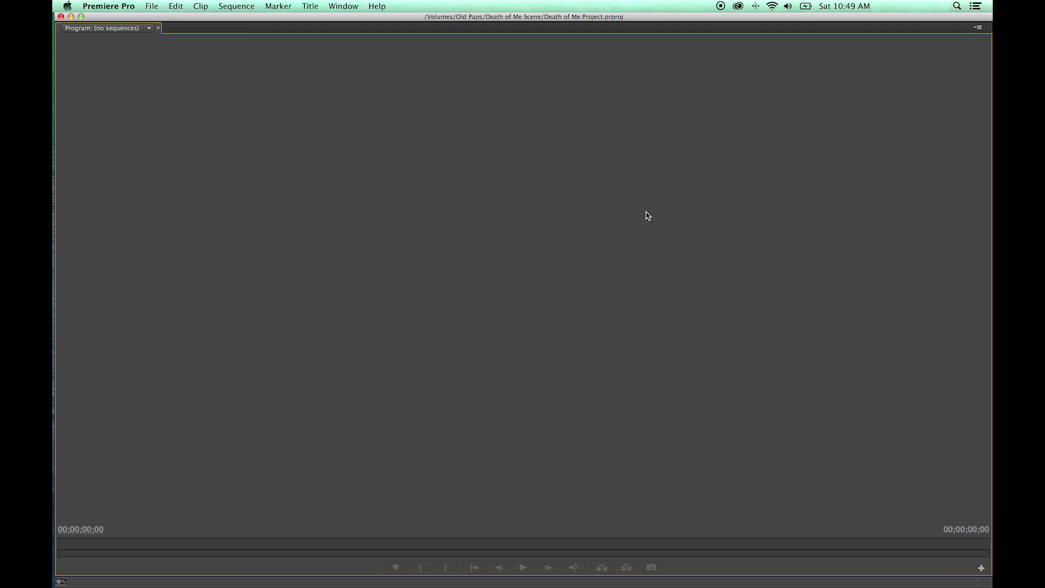
pyautogui.press('`')
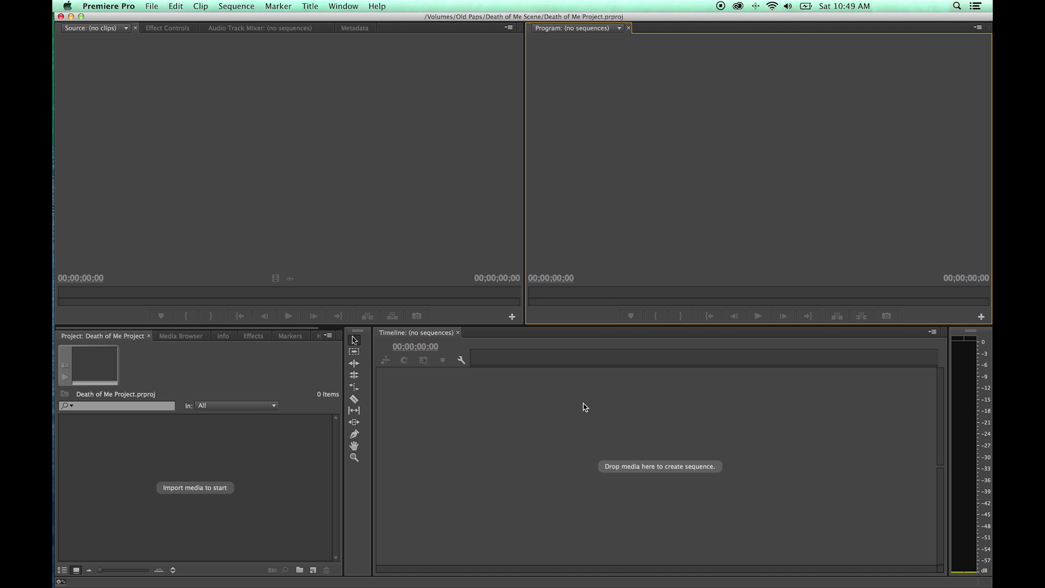
pyautogui.press('`')
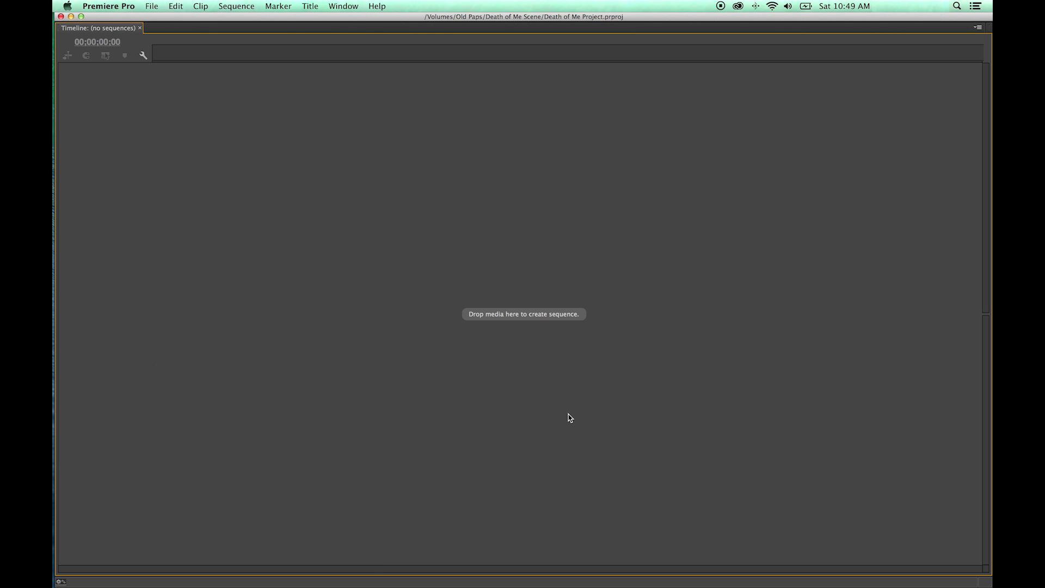
pyautogui.press('`')
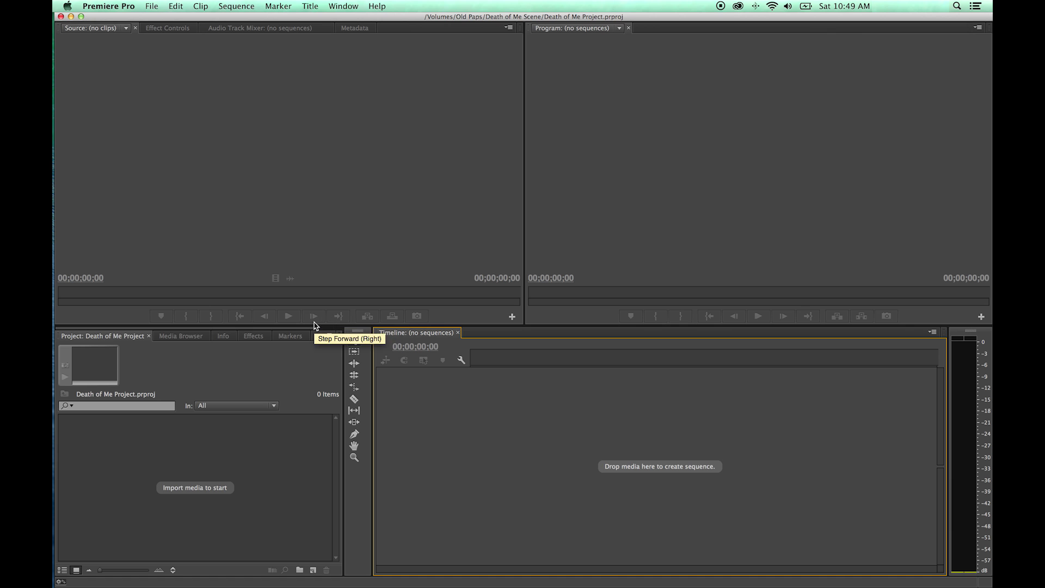
# Step: Make the Project, Source Monitor, Program Monitor and Timeline panels active in turn, twice, ending on the Source Monitor
pyautogui.moveTo(303, 328); pyautogui.dragTo(253, 328)
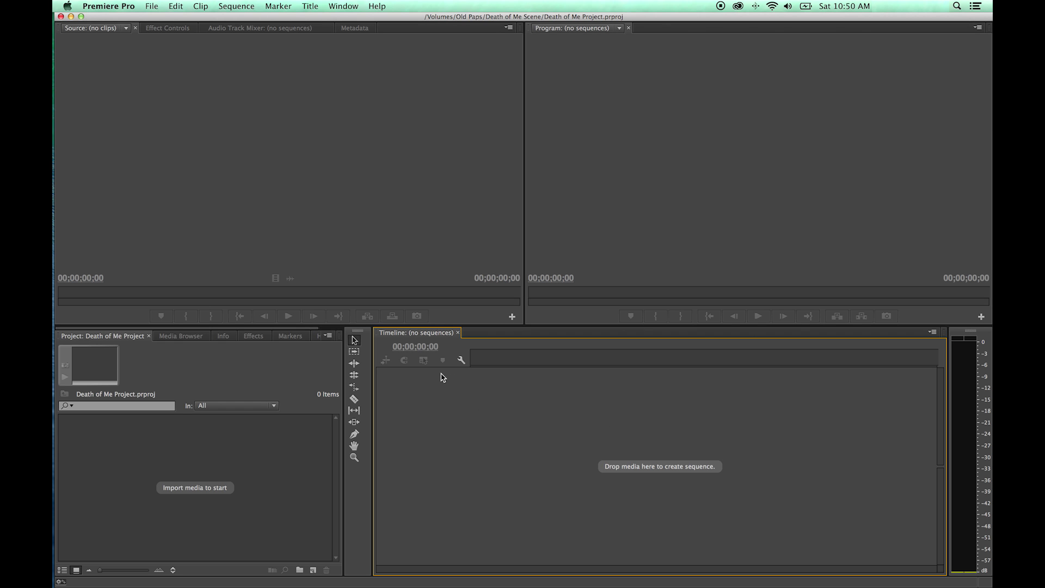
pyautogui.click(254, 441)
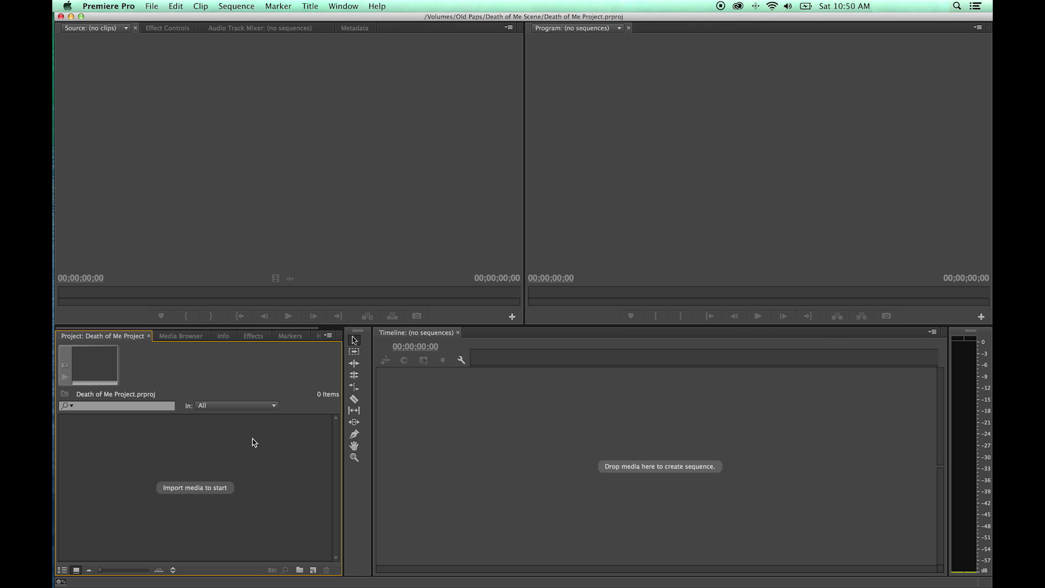
pyautogui.click(300, 250)
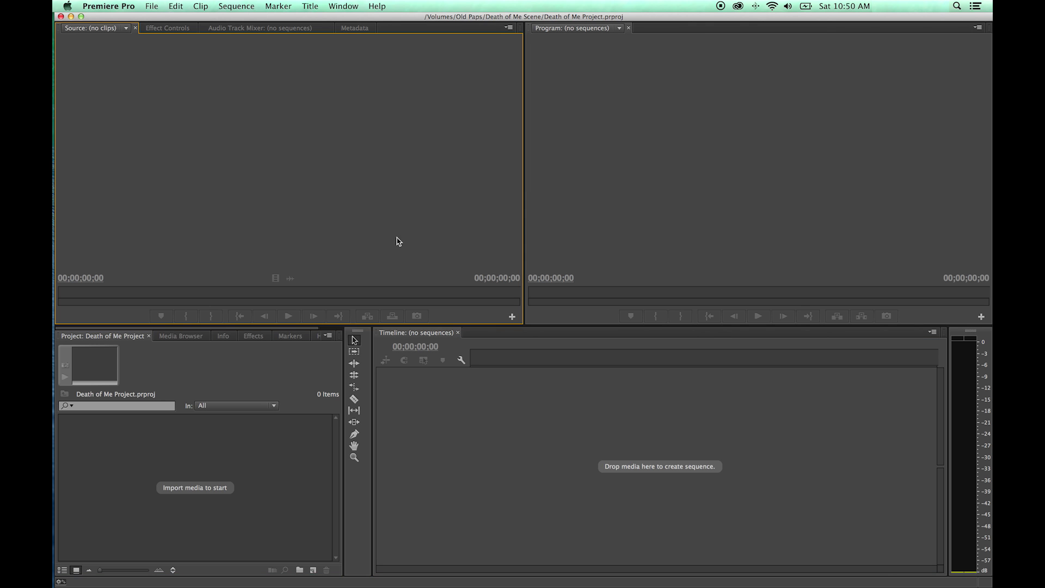
pyautogui.click(558, 216)
pyautogui.click(541, 424)
pyautogui.click(263, 442)
pyautogui.click(301, 248)
pyautogui.click(574, 218)
pyautogui.click(531, 411)
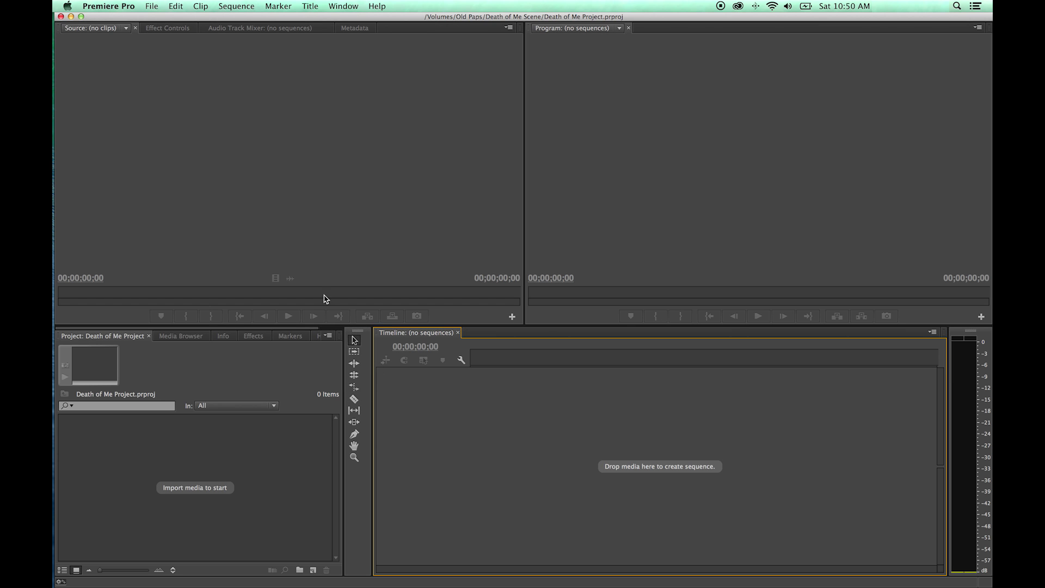
pyautogui.click(255, 214)
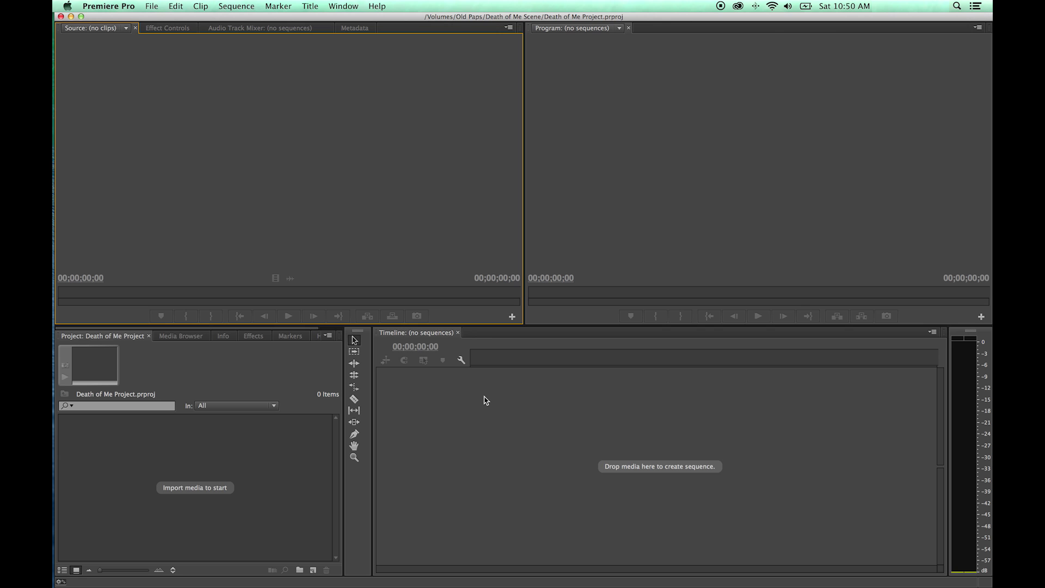
# Step: Shift focus through the Project, Source Monitor, Timeline and Program Monitor panels in that order, repeating the cycle and ending on the Program Monitor
pyautogui.hotkey('shift', '1')
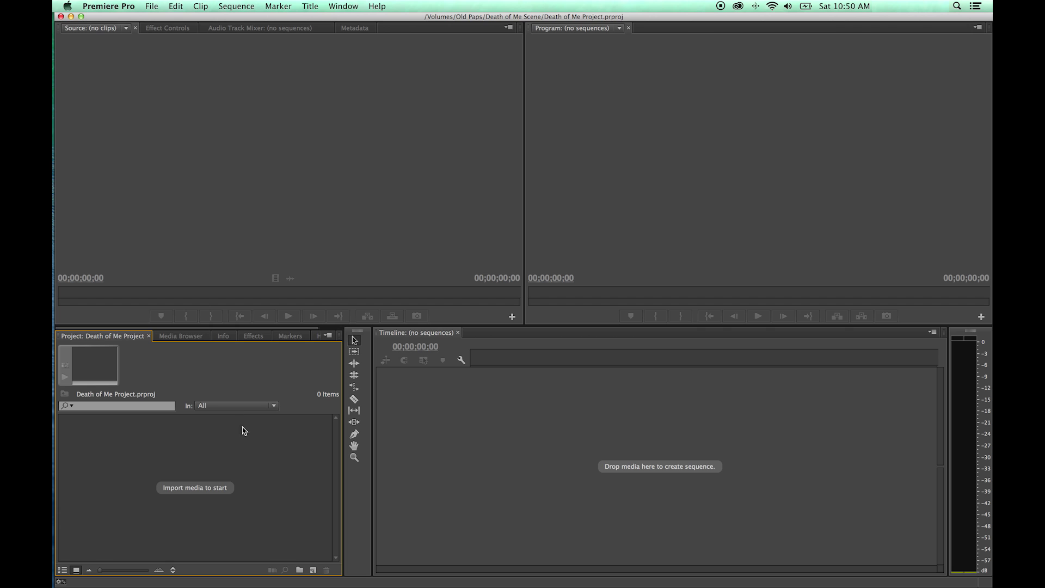
pyautogui.hotkey('shift', '2')
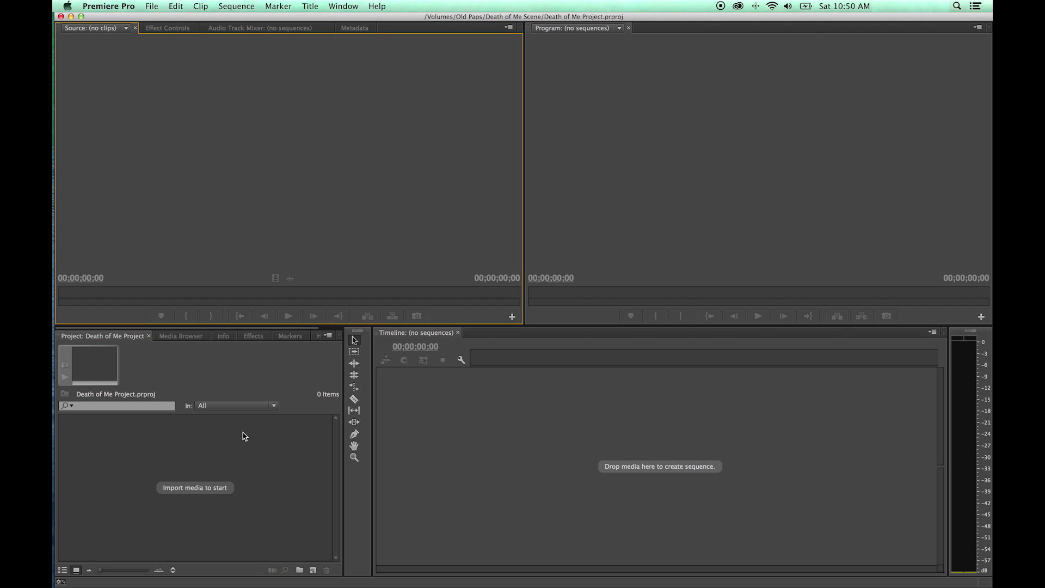
pyautogui.hotkey('shift', '3')
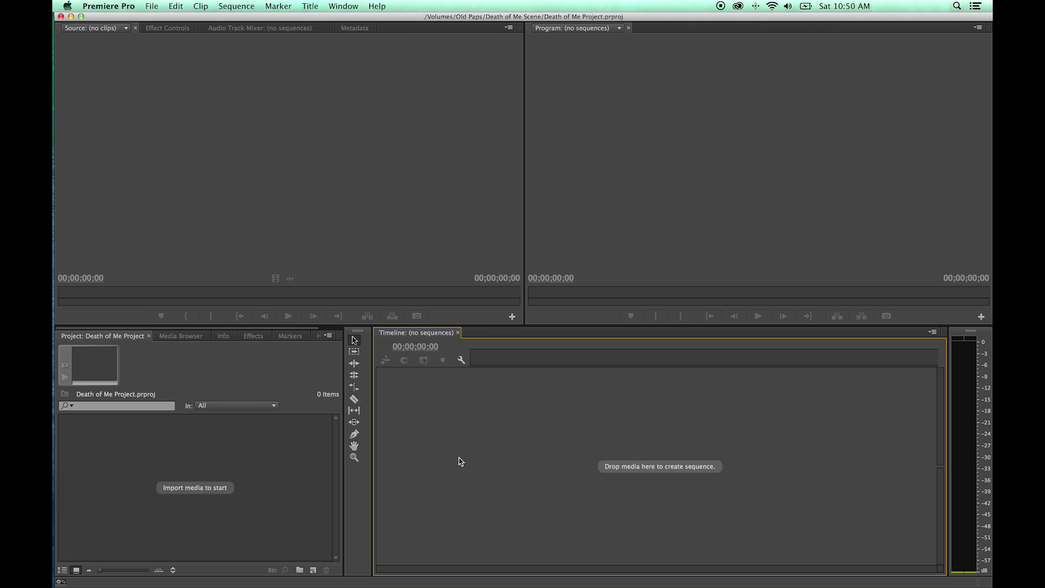
pyautogui.hotkey('shift', '4')
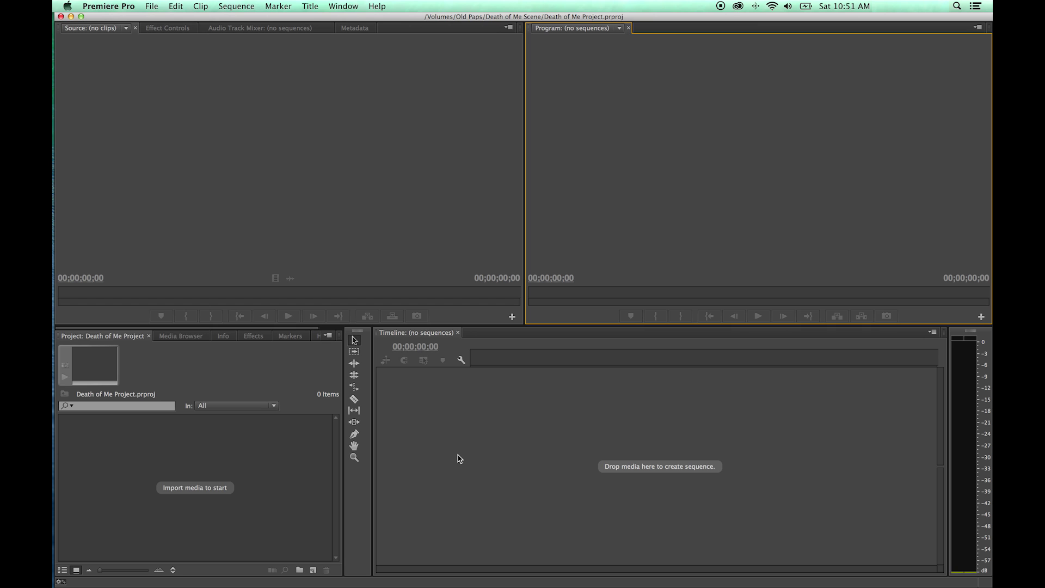
pyautogui.click(314, 430)
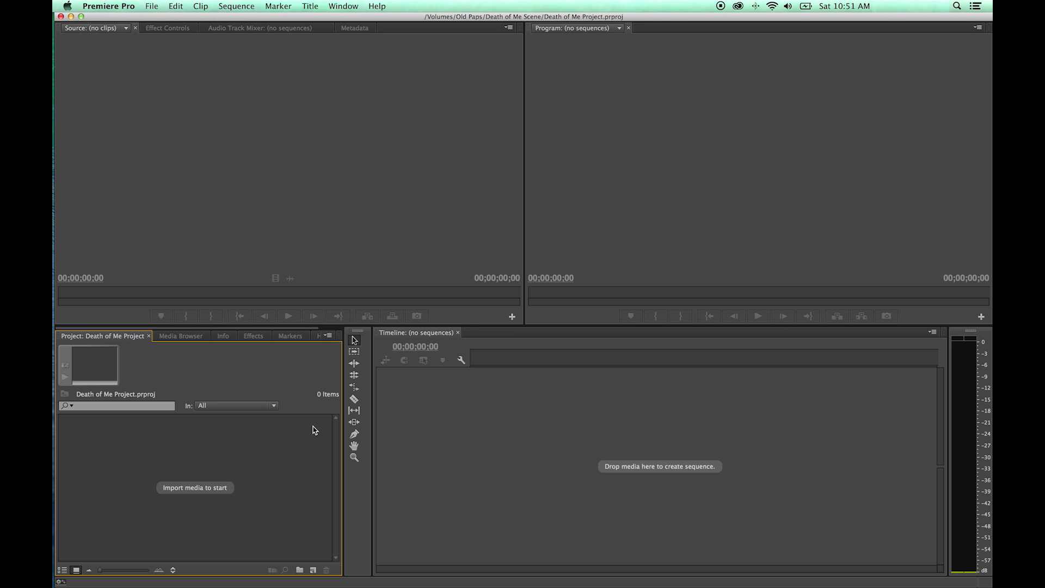
pyautogui.hotkey('shift', '3')
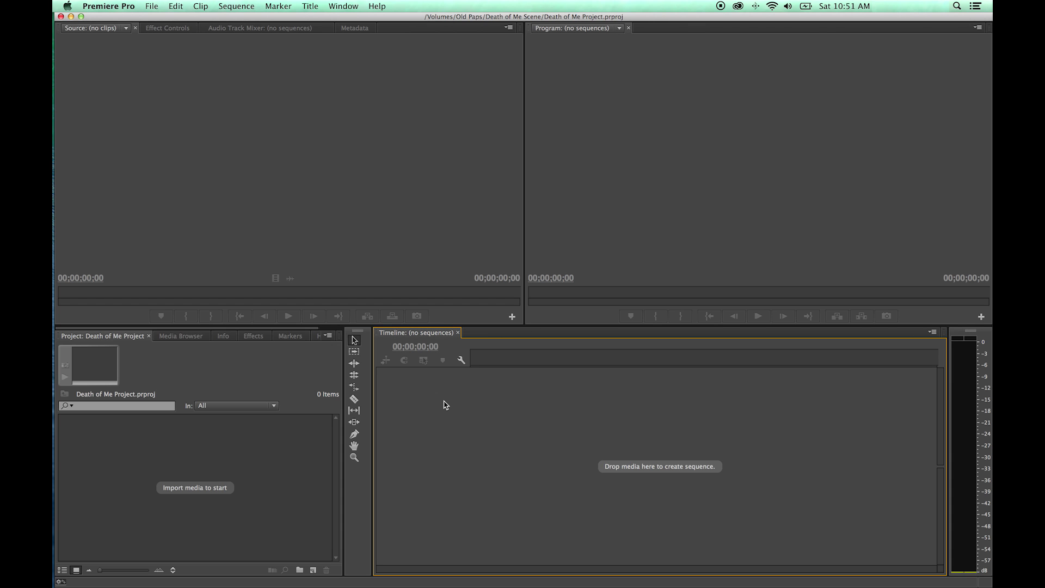
pyautogui.hotkey('shift', '1')
pyautogui.hotkey('shift', '2')
pyautogui.hotkey('shift', '3')
pyautogui.hotkey('shift', '4')
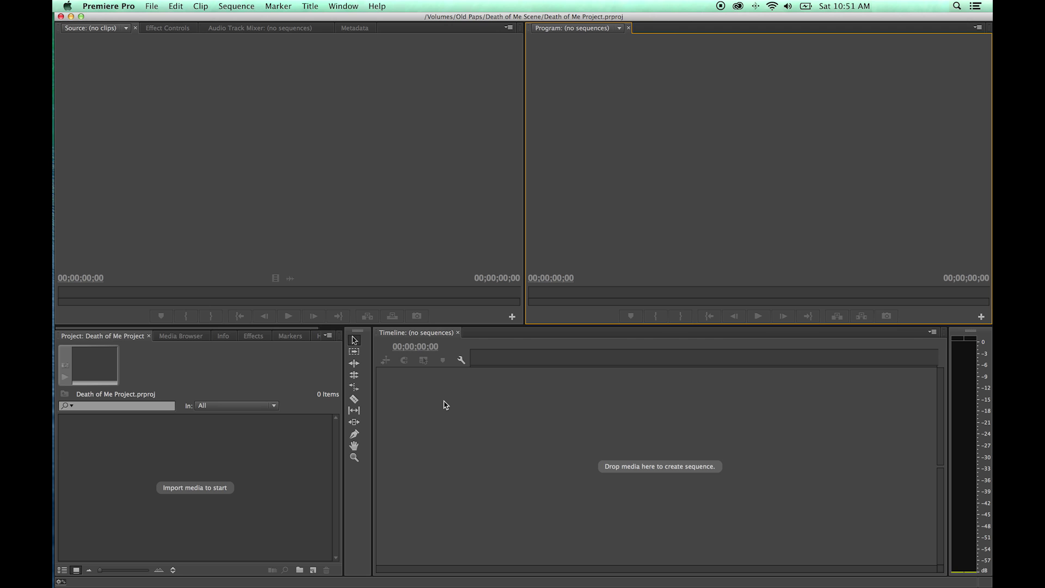
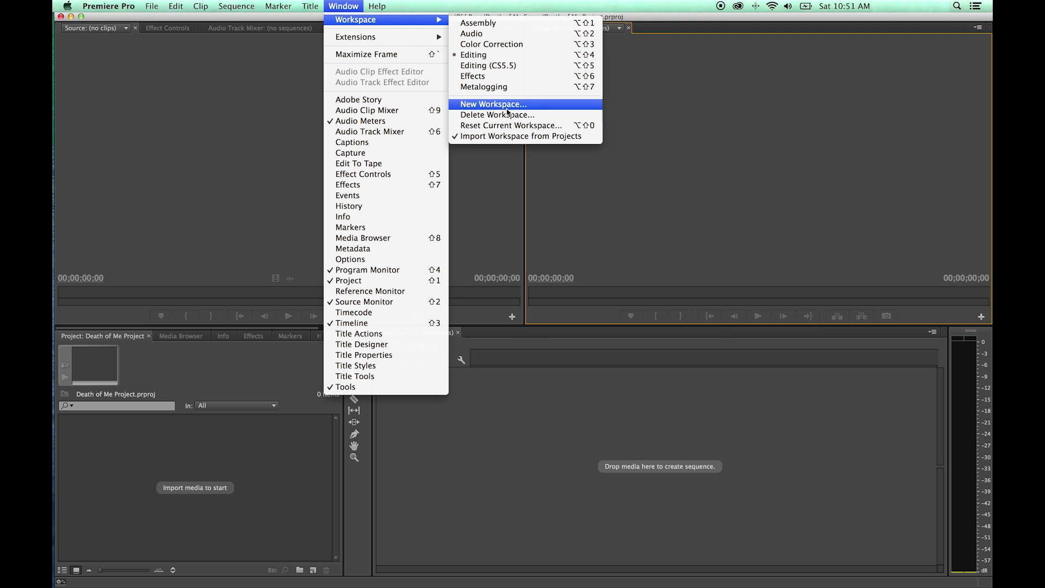
# Step: Switch the panel layout to the Assembly workspace
pyautogui.click(504, 24)
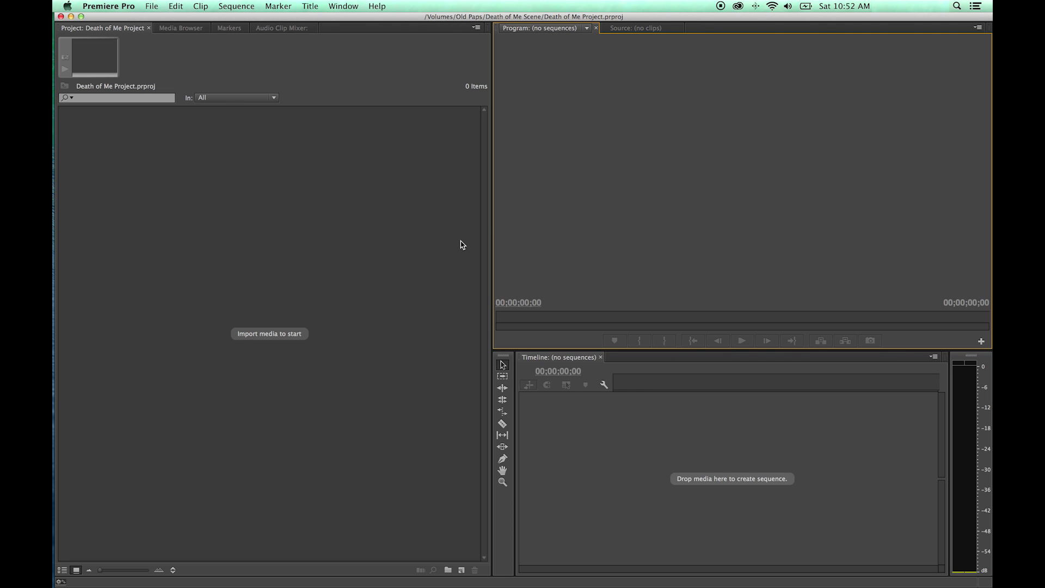
# Step: Switch to the Audio workspace and view its Audio Track Mixer and Audio Clip Mixer panels
pyautogui.click(347, 6)
pyautogui.moveTo(367, 20)
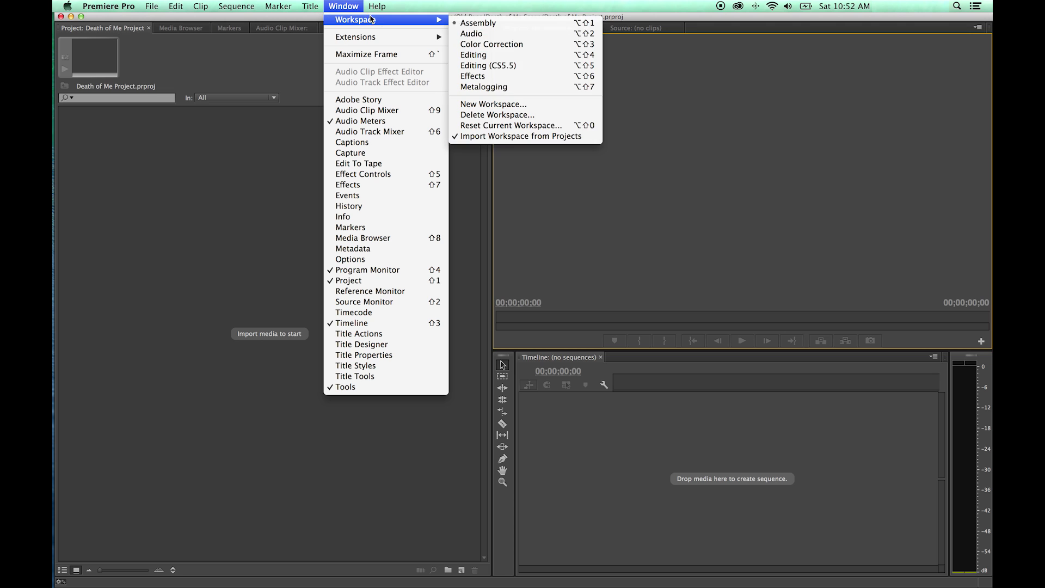
pyautogui.click(478, 34)
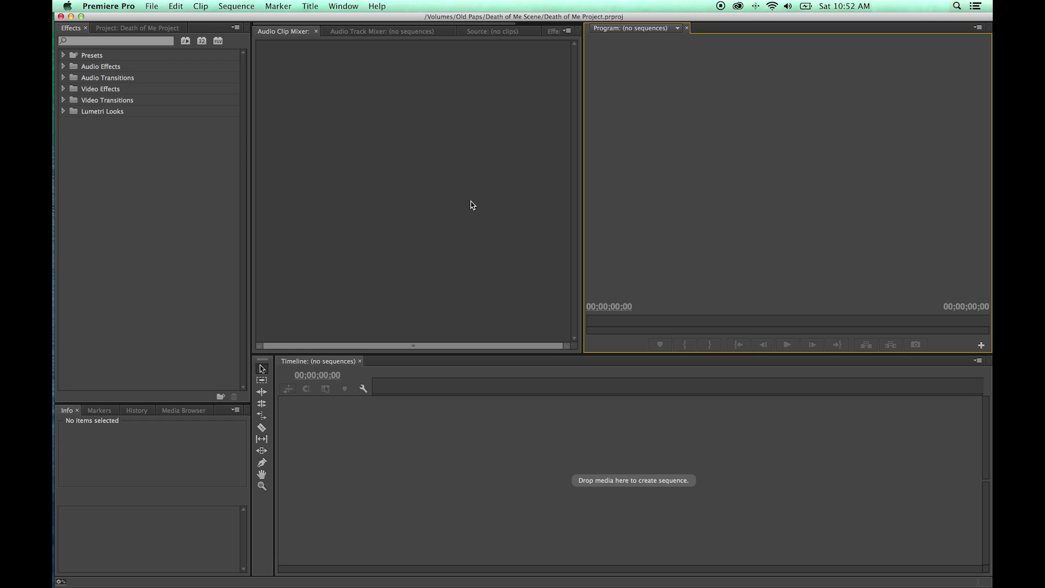
pyautogui.click(390, 32)
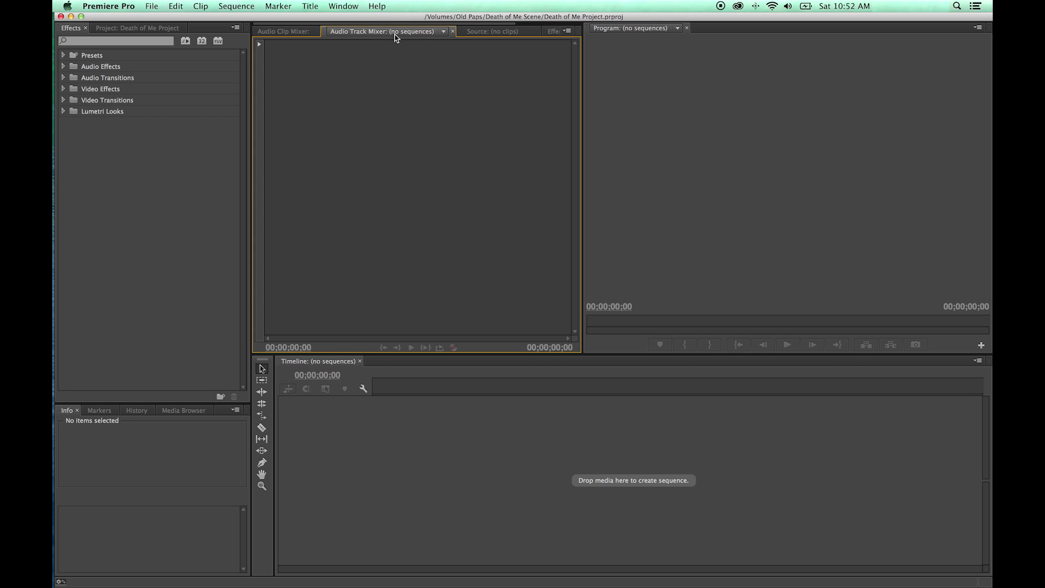
pyautogui.click(299, 33)
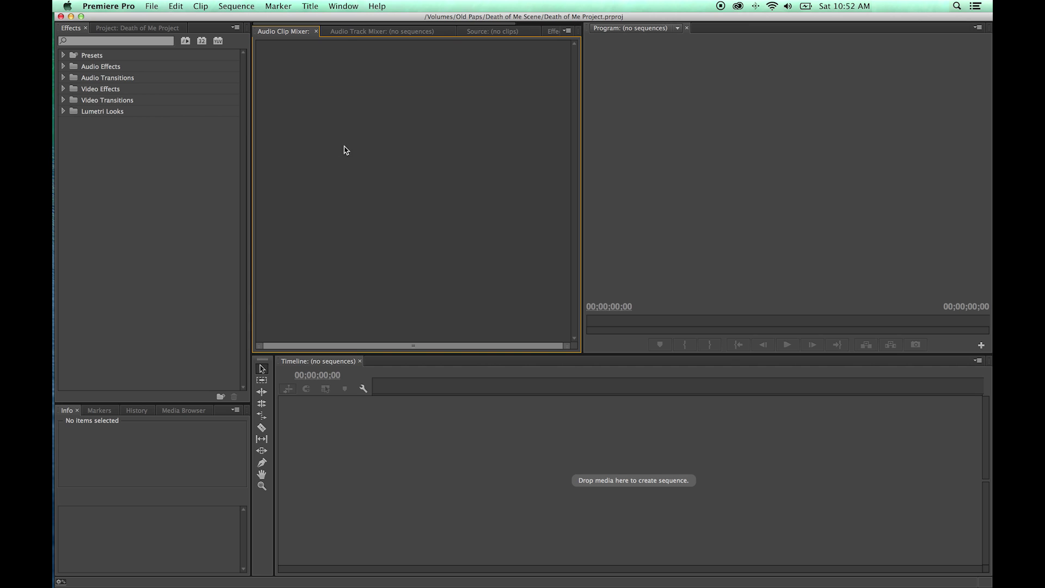
# Step: Switch the panel layout to the Color Correction workspace
pyautogui.click(351, 8)
pyautogui.moveTo(378, 21)
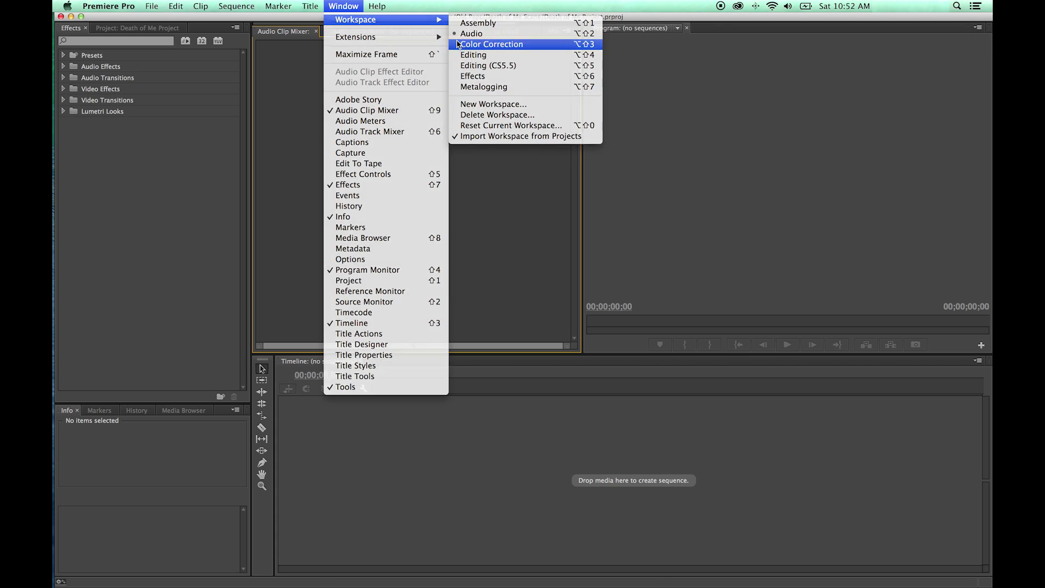
pyautogui.click(468, 44)
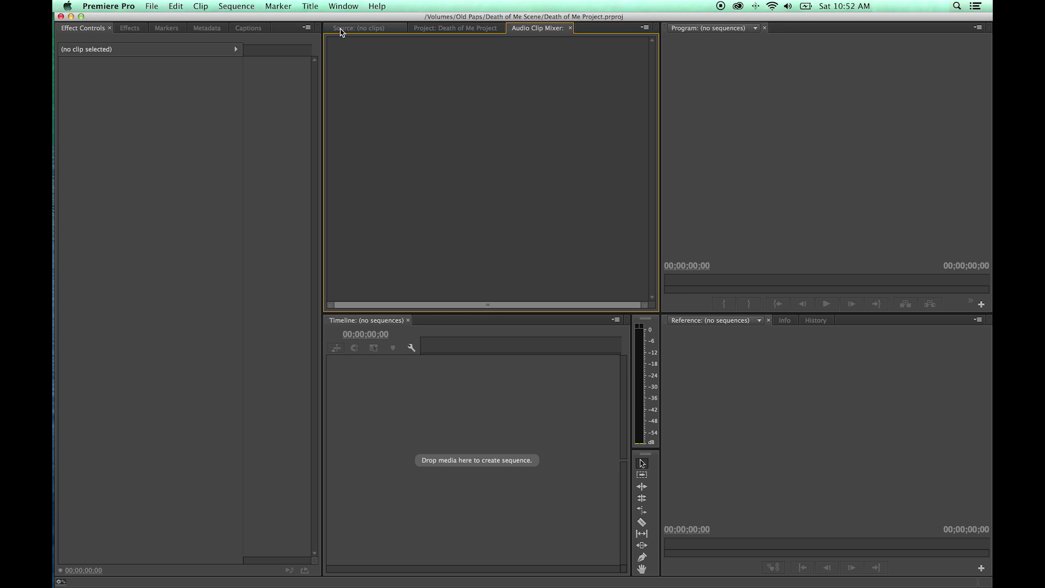
# Step: Switch the panel layout to the Editing workspace
pyautogui.click(344, 10)
pyautogui.moveTo(397, 20)
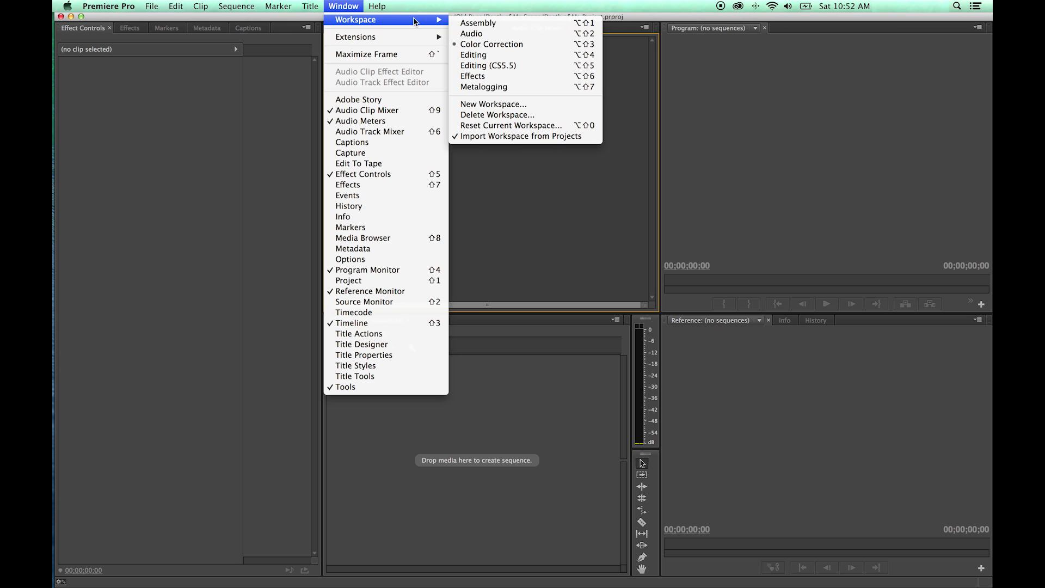
pyautogui.click(495, 57)
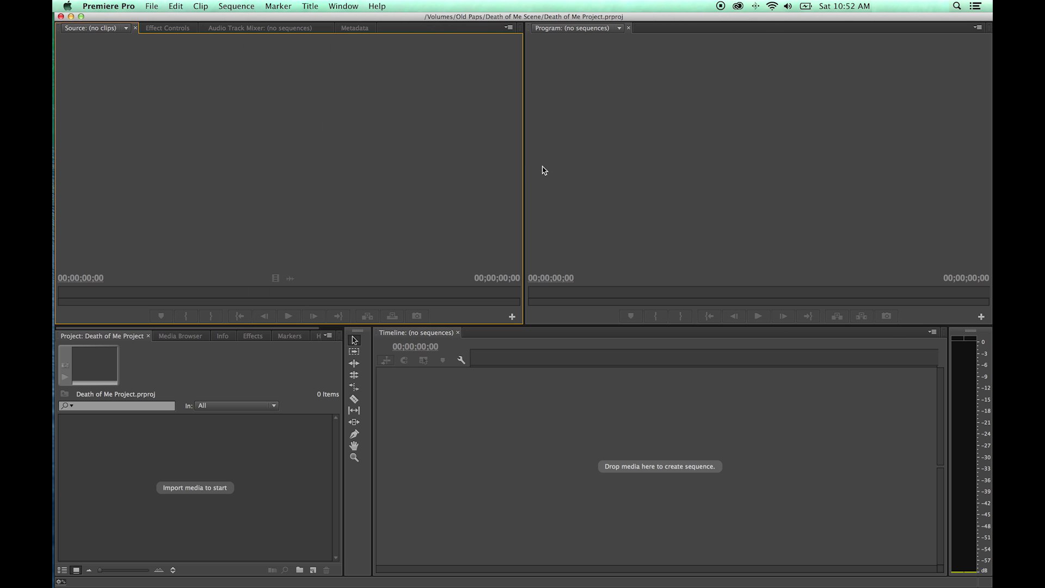
# Step: Resize the panels so the Program Monitor is wider than the Source Monitor and the Project and Timeline panels are taller
pyautogui.moveTo(523, 157)
pyautogui.mouseDown()
pyautogui.moveTo(415, 156)
pyautogui.moveTo(544, 158)
pyautogui.mouseUp()
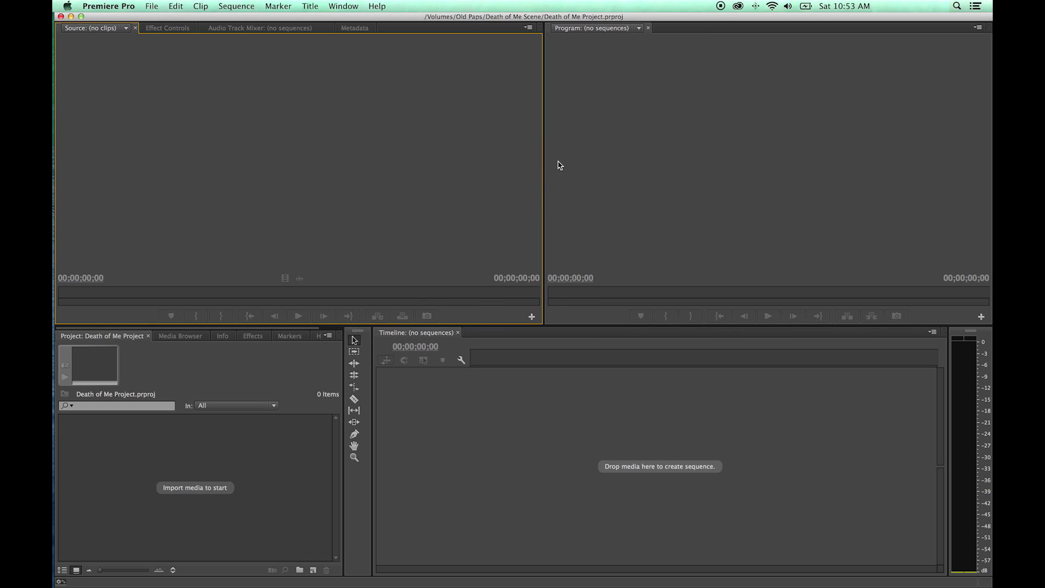
pyautogui.moveTo(543, 160); pyautogui.dragTo(429, 157)
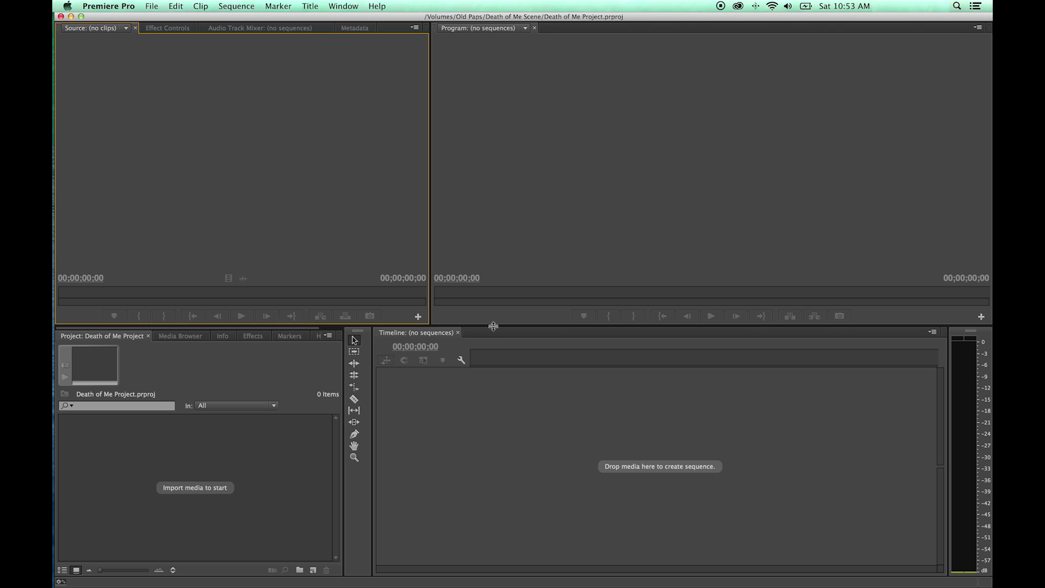
pyautogui.moveTo(493, 326); pyautogui.dragTo(497, 394)
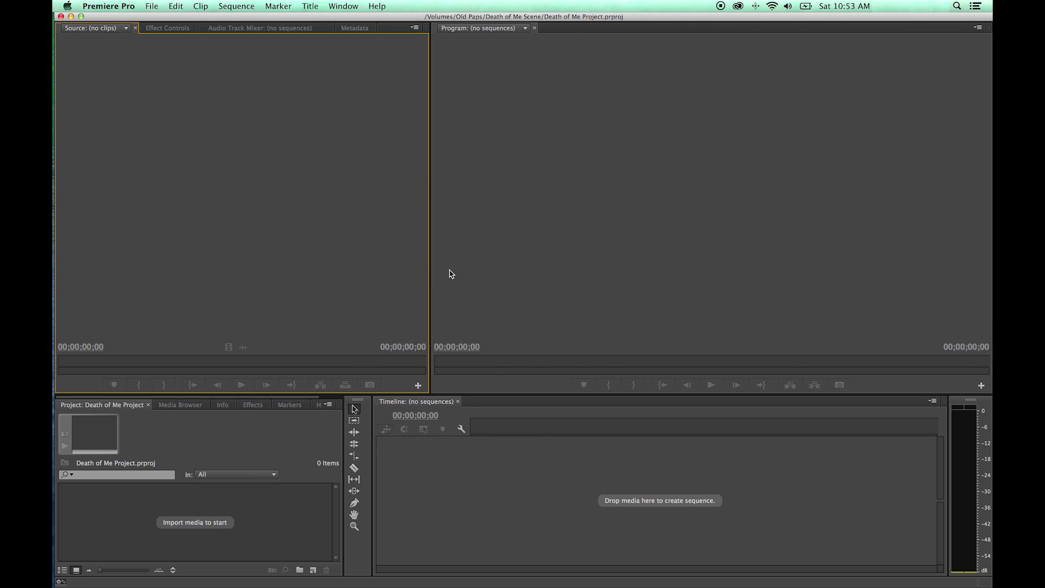
pyautogui.moveTo(464, 396); pyautogui.dragTo(466, 244)
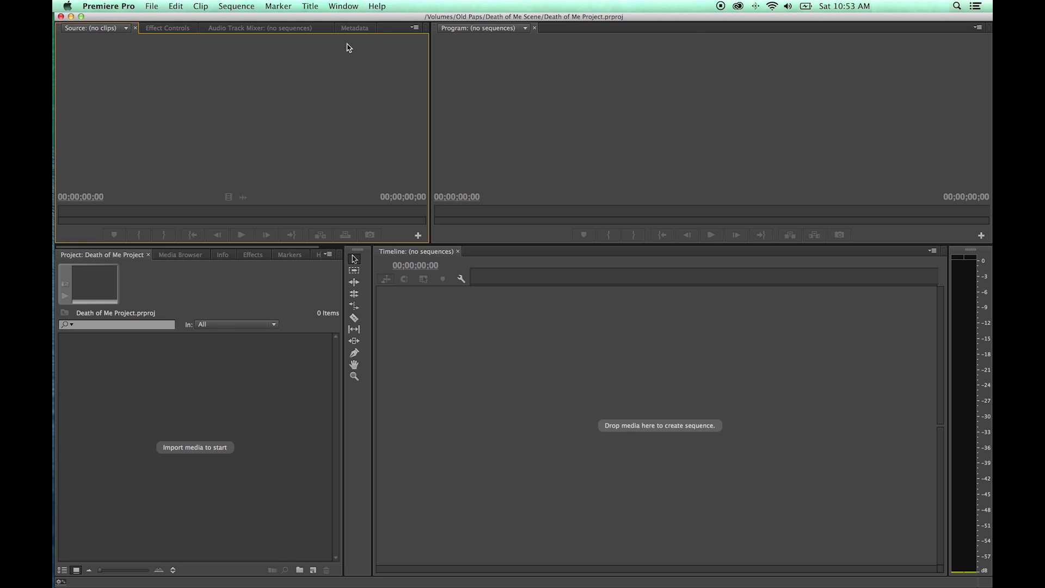
pyautogui.click(344, 6)
pyautogui.moveTo(359, 21)
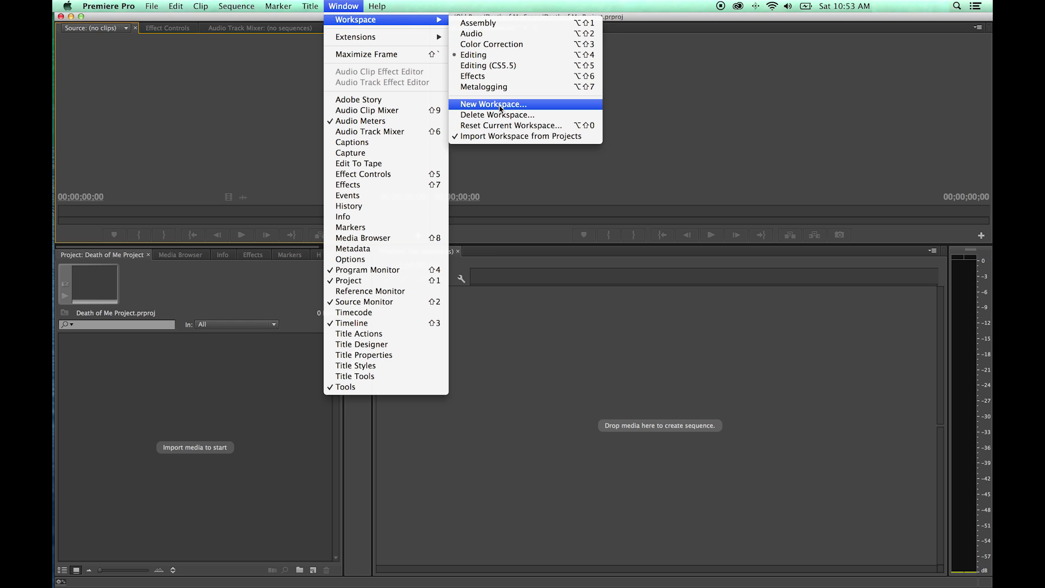
pyautogui.click(674, 176)
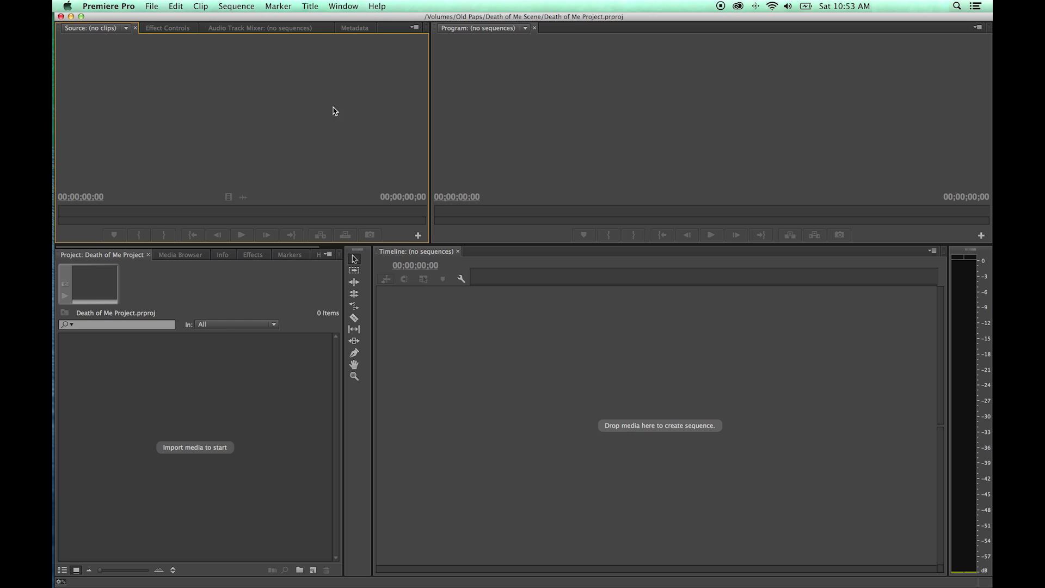
pyautogui.click(348, 7)
pyautogui.click(530, 103)
# Step: Dock the Timeline panel beneath the Source Monitor and move it between the Source and Program Monitors
pyautogui.click(379, 238)
pyautogui.moveTo(379, 238)
pyautogui.mouseDown()
pyautogui.moveTo(379, 216)
pyautogui.moveTo(375, 255)
pyautogui.mouseUp()
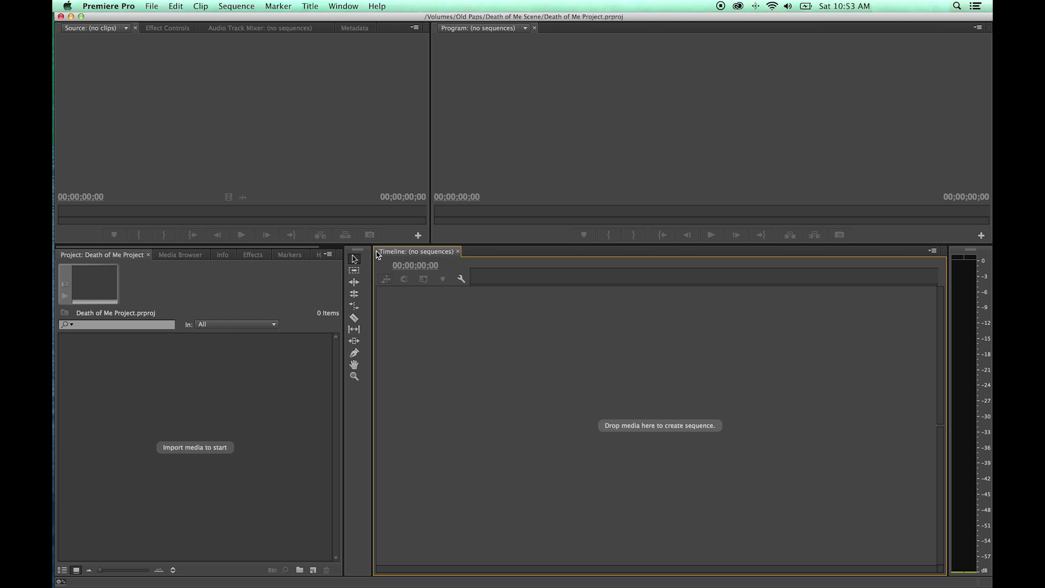
pyautogui.moveTo(379, 254); pyautogui.dragTo(526, 222)
pyautogui.moveTo(433, 150); pyautogui.dragTo(224, 234)
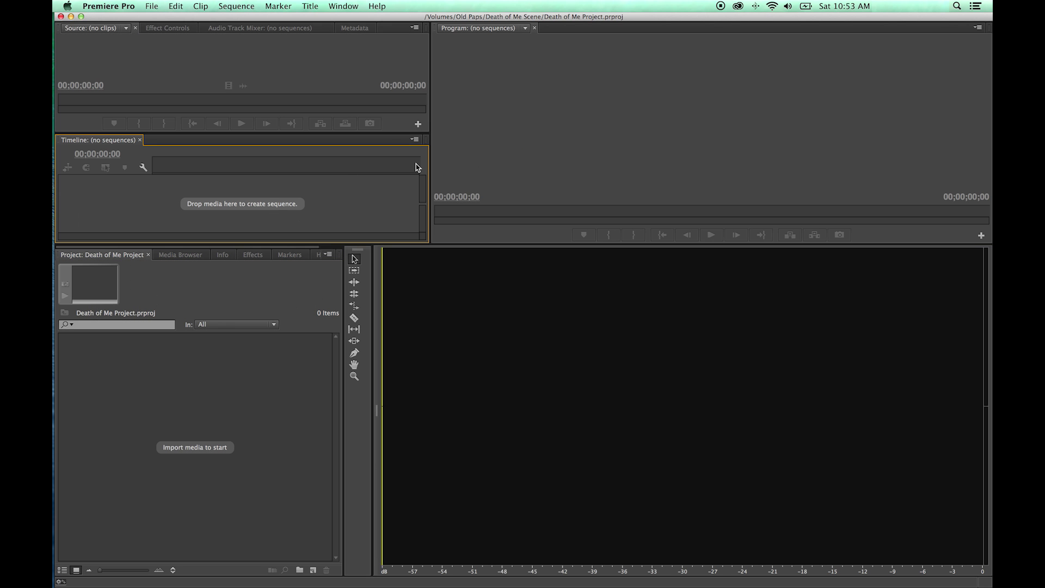
pyautogui.moveTo(110, 143); pyautogui.dragTo(457, 224)
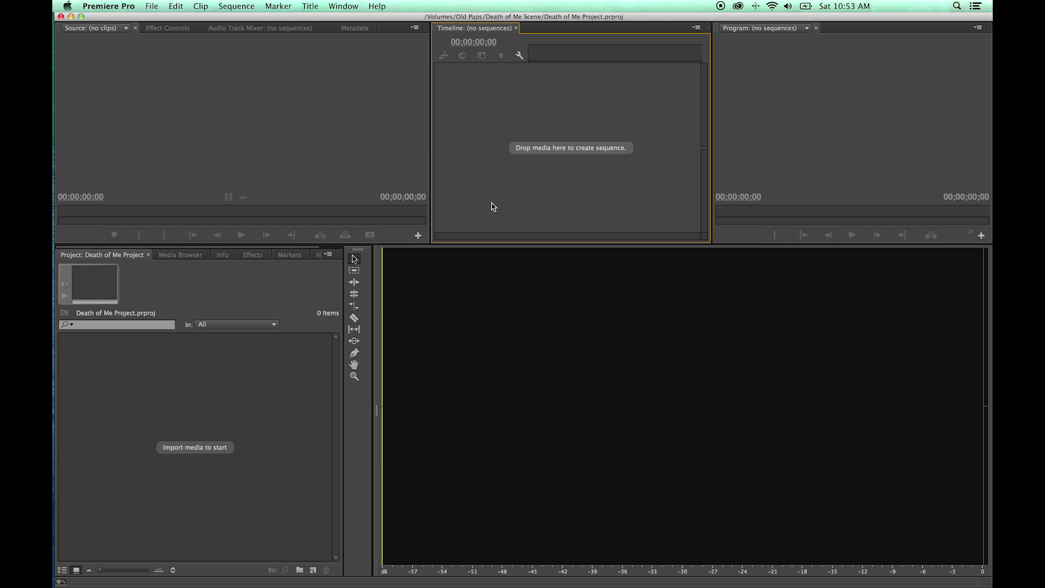
# Step: Reset the rearranged Editing workspace to its original layout
pyautogui.click(343, 6)
pyautogui.moveTo(361, 22)
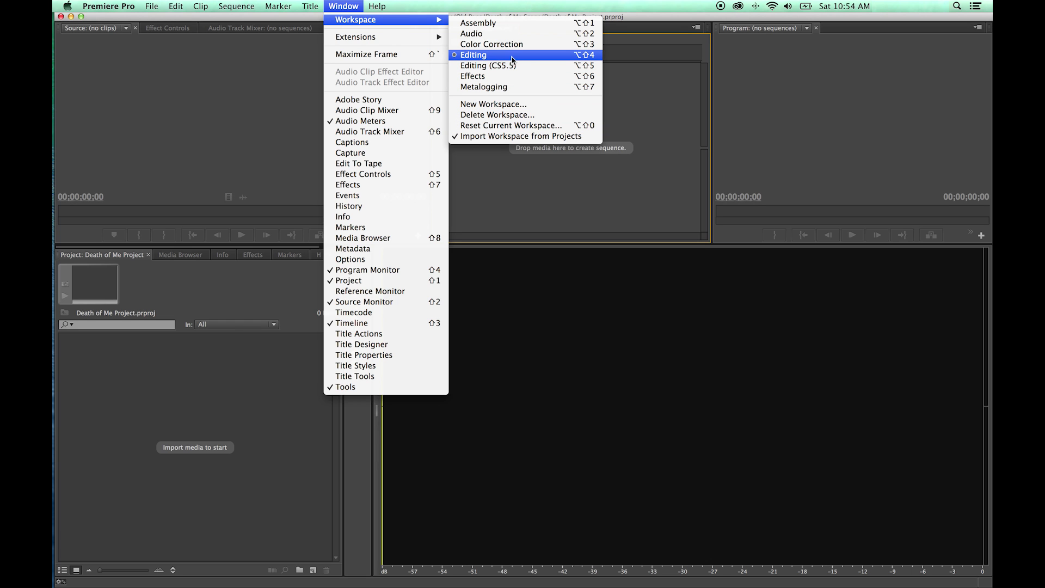
pyautogui.click(529, 126)
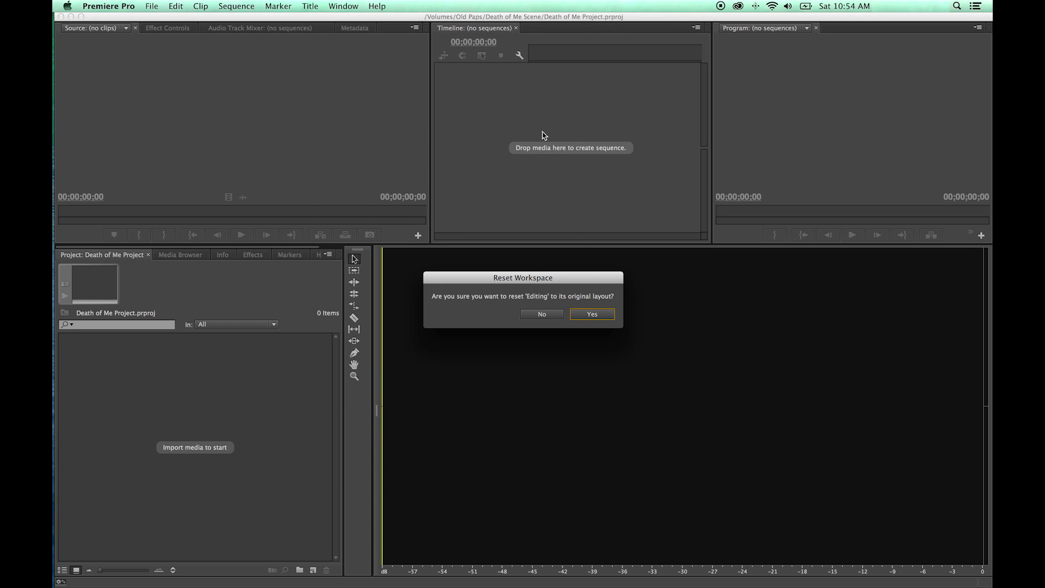
pyautogui.click(594, 316)
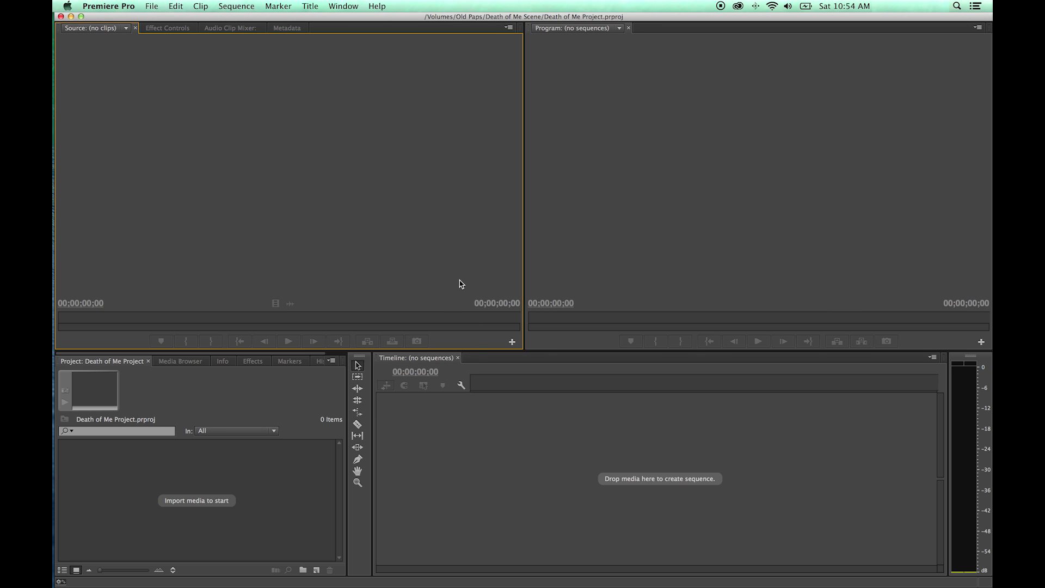
# Step: Enlarge the Timeline panel by shortening the monitors, narrowing the Project panel and reducing the Tools panel to one column
pyautogui.moveTo(514, 351); pyautogui.dragTo(514, 278)
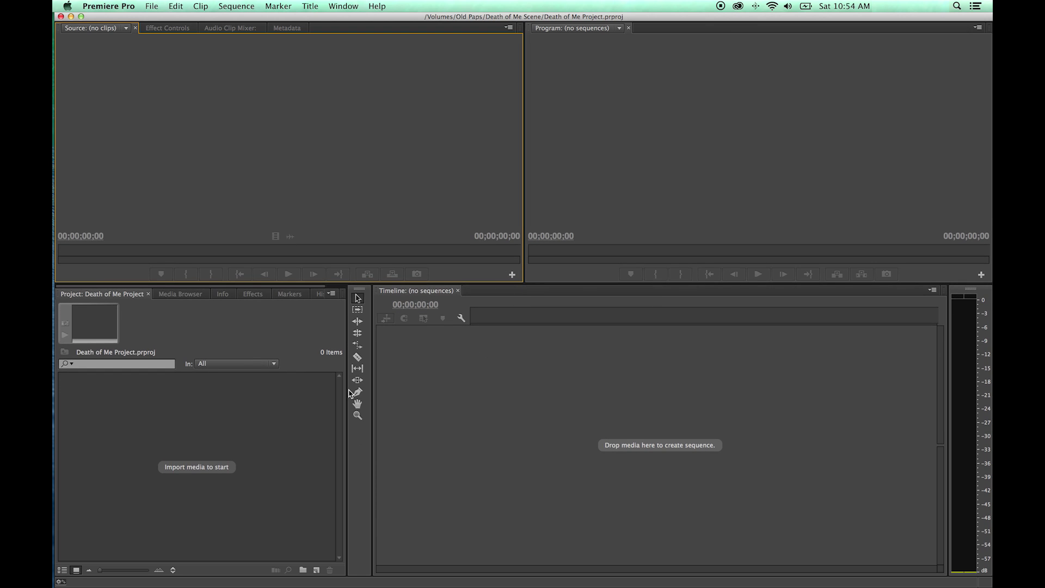
pyautogui.moveTo(347, 391); pyautogui.dragTo(289, 391)
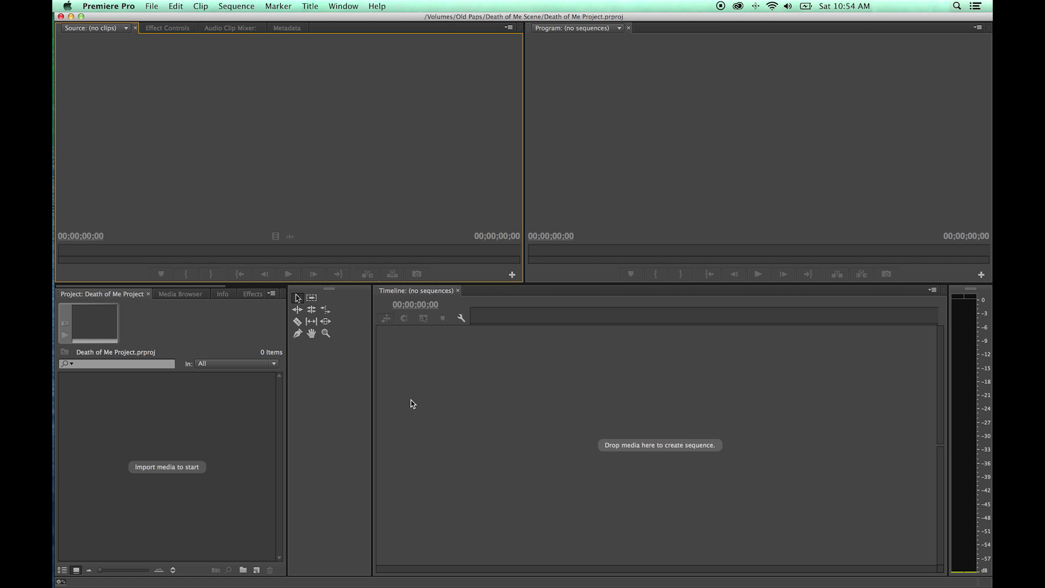
pyautogui.moveTo(372, 403); pyautogui.dragTo(311, 403)
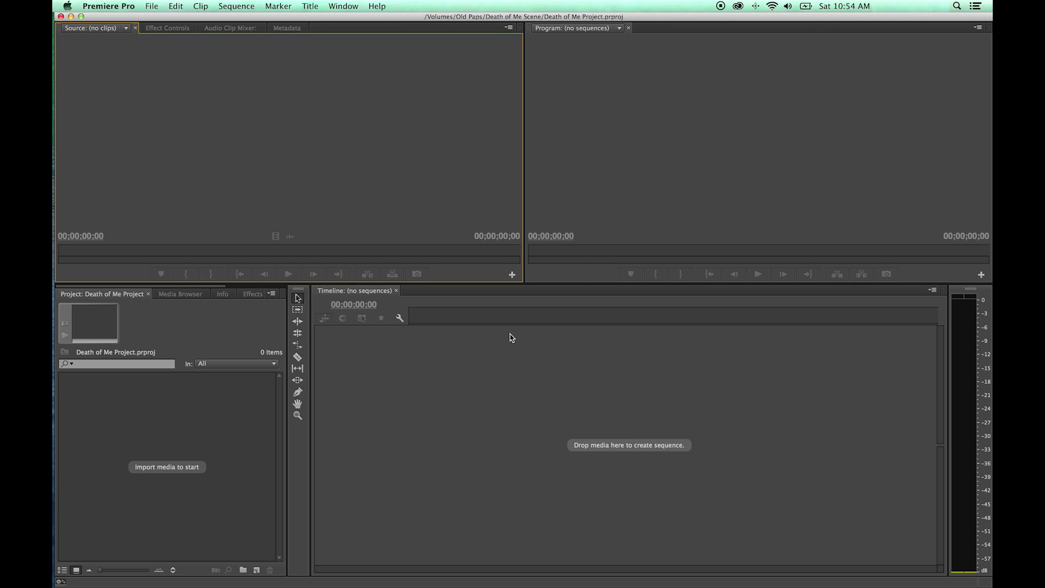
# Step: Save the current panel layout as a new workspace named Larger Timeline and check it in the workspace list
pyautogui.click(345, 6)
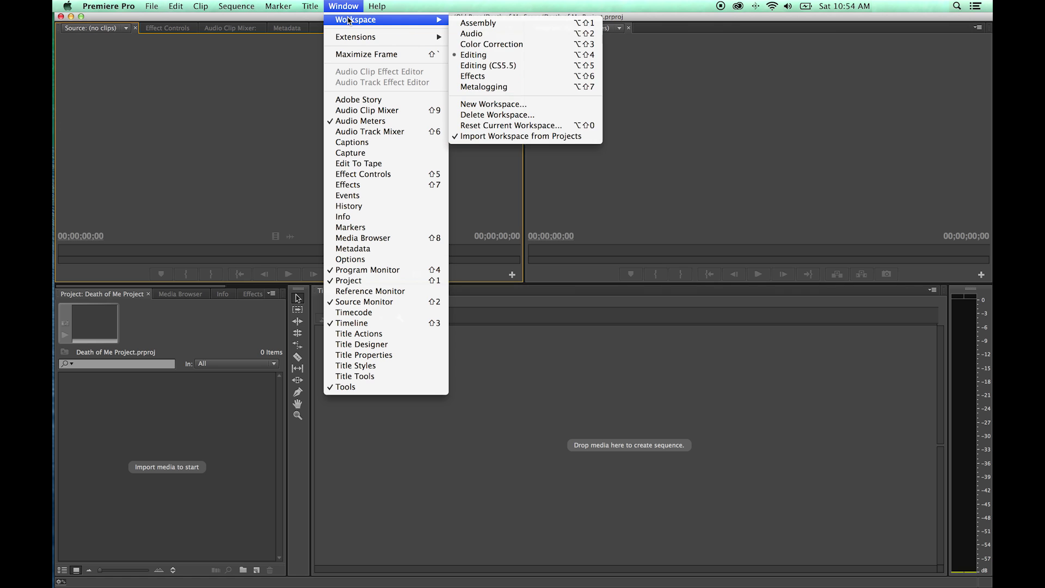
pyautogui.click(482, 107)
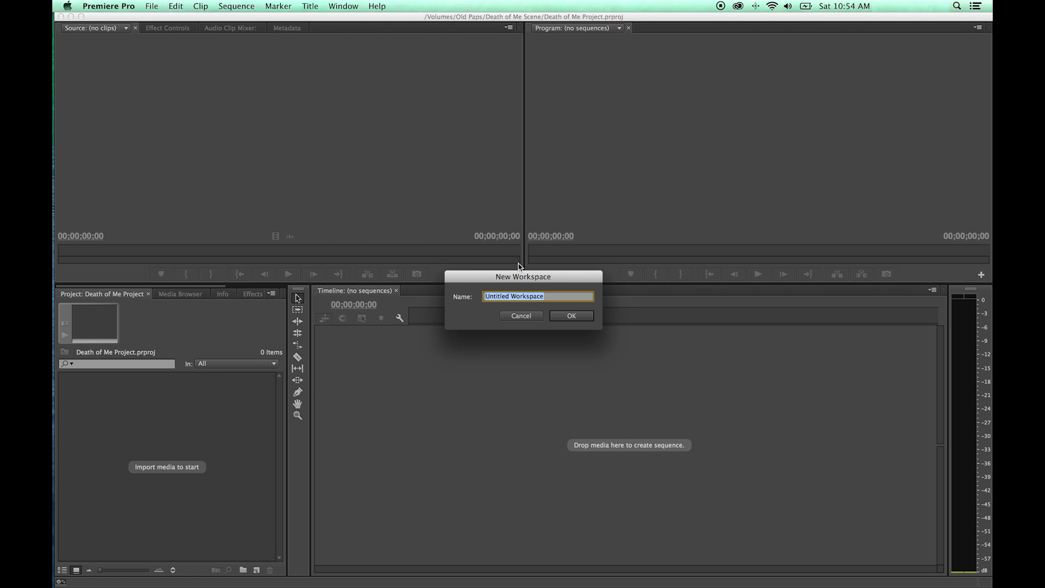
pyautogui.moveTo(518, 279); pyautogui.dragTo(503, 200)
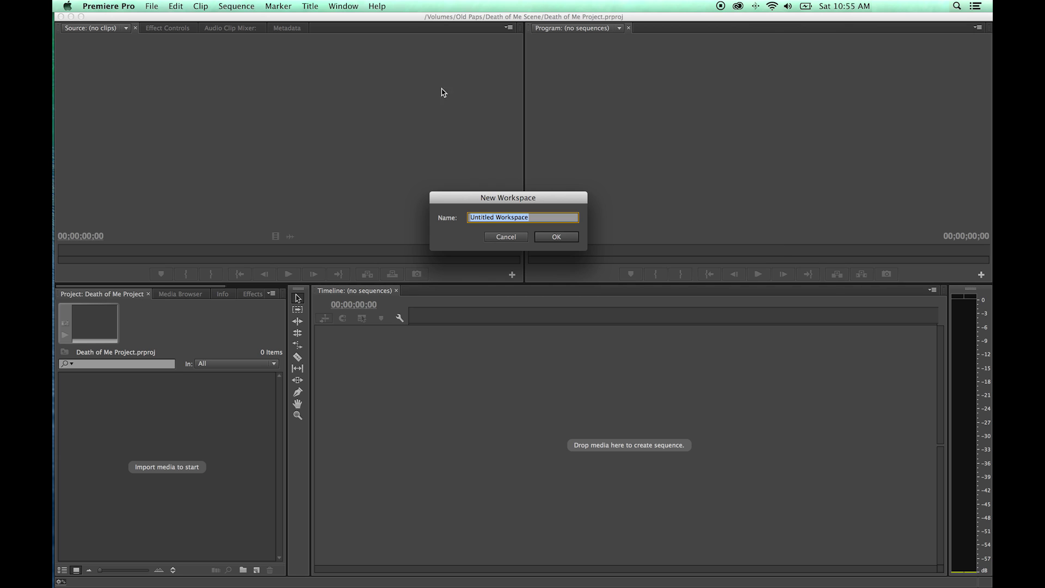
pyautogui.write('Larger Timeline')
pyautogui.press('Return')
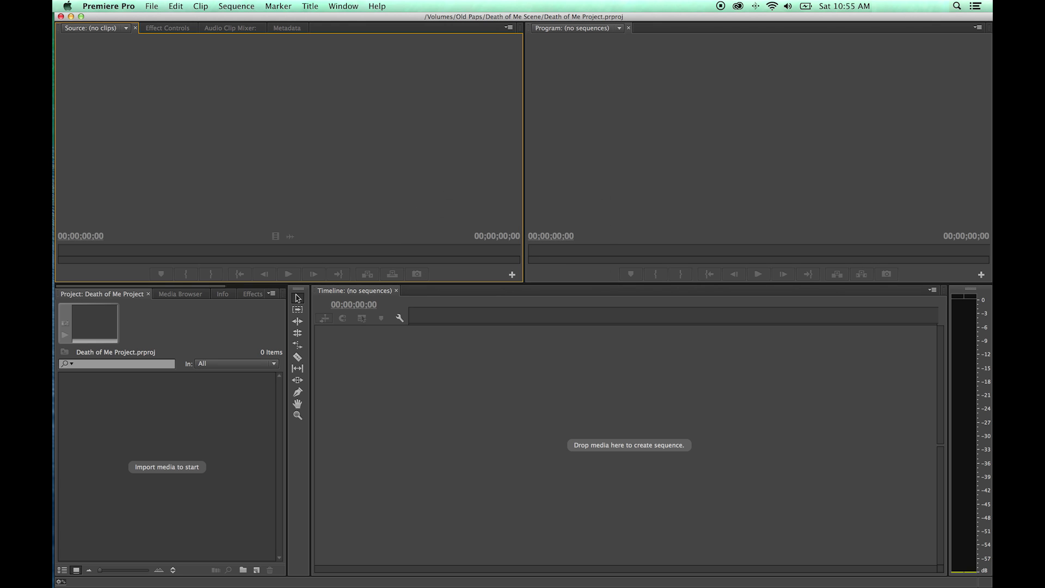
pyautogui.click(343, 6)
pyautogui.moveTo(360, 20)
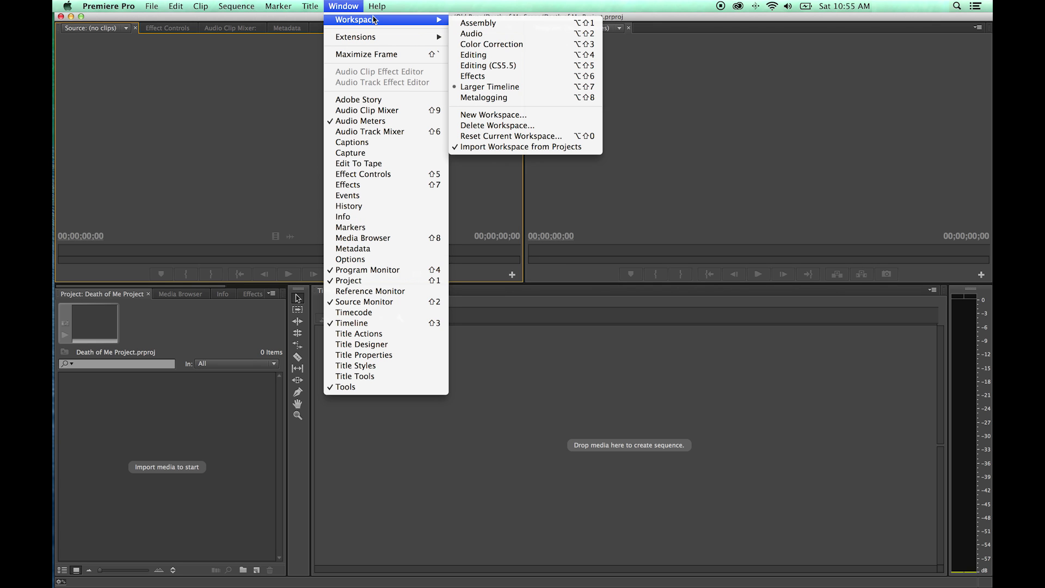
pyautogui.moveTo(415, 22)
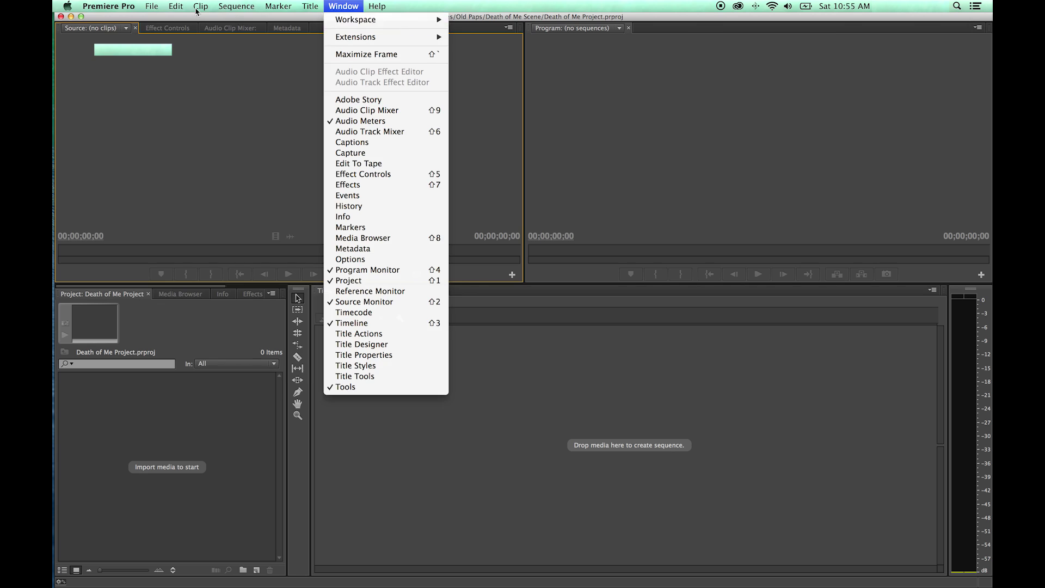
# Step: Sync the settings with Adobe Creative Cloud, entering the Adobe ID account password to authenticate
pyautogui.moveTo(151, 4)
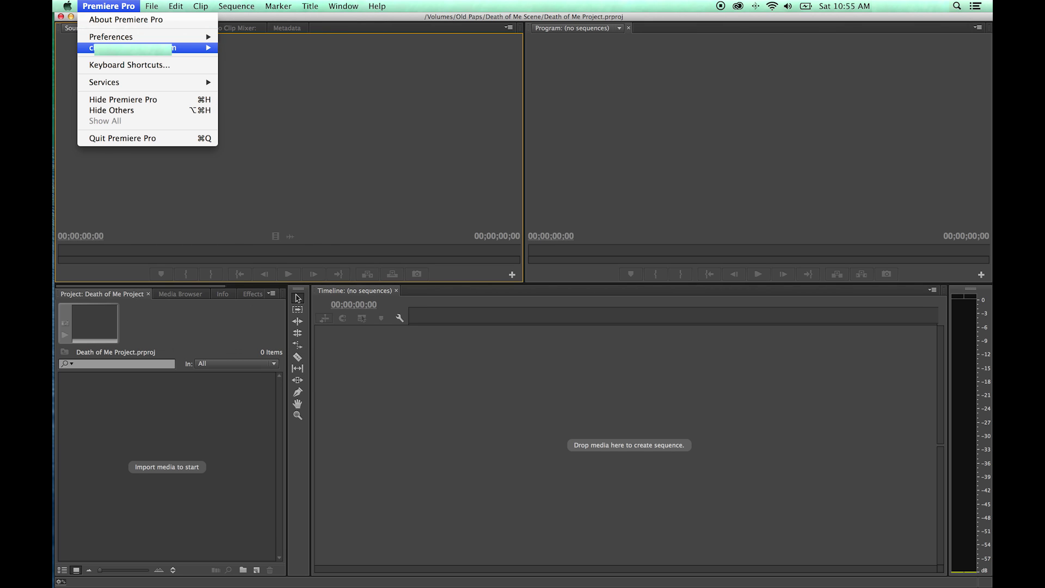
pyautogui.moveTo(136, 48)
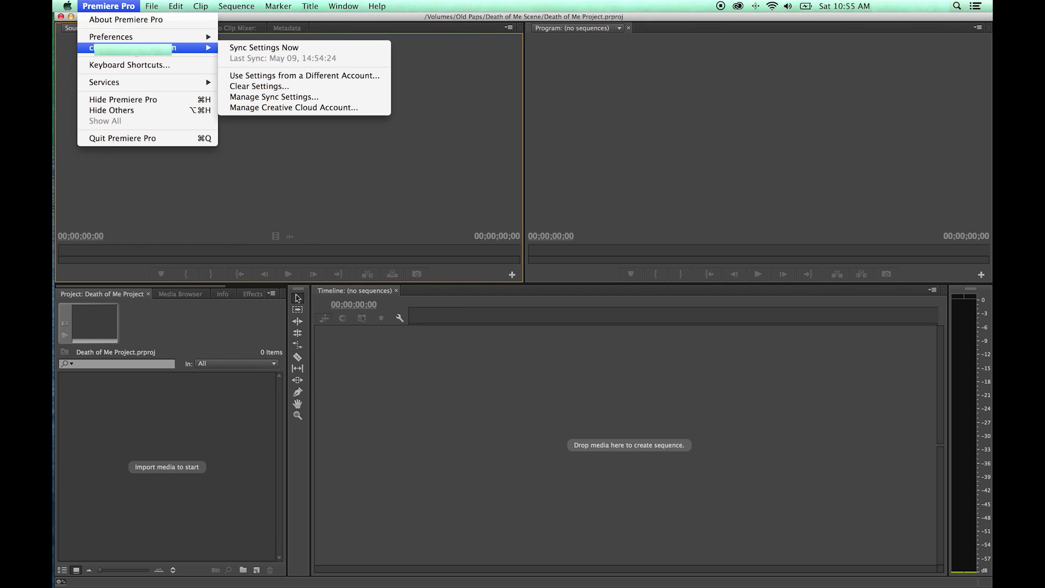
pyautogui.click(251, 49)
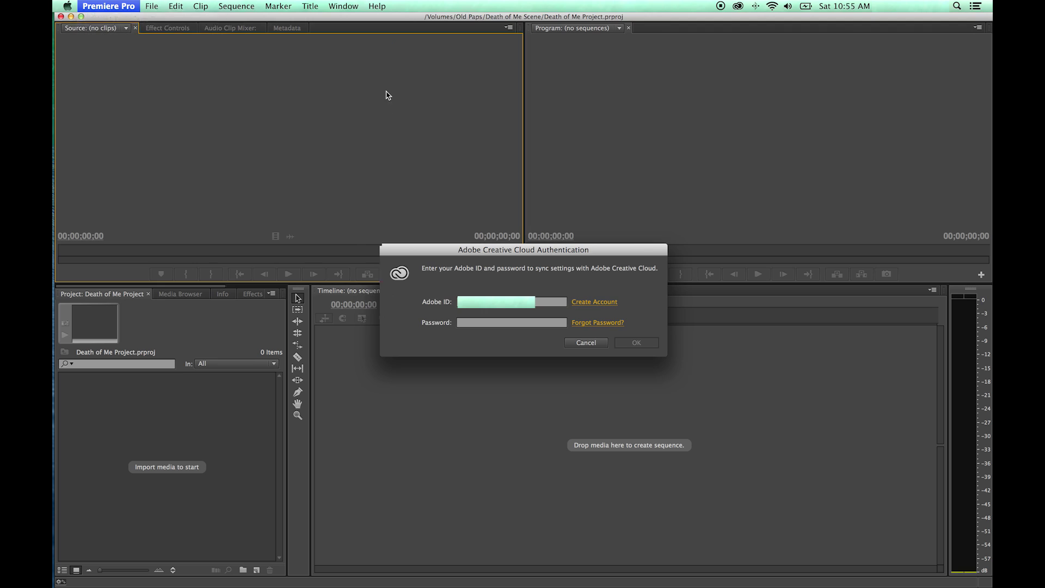
pyautogui.click(489, 323)
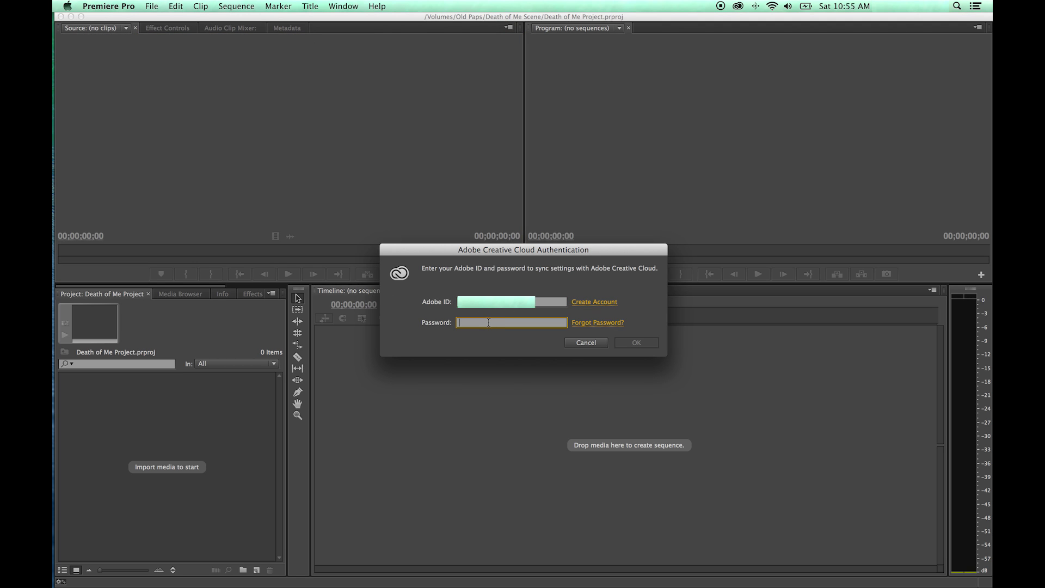
pyautogui.write('•••')
pyautogui.click(643, 342)
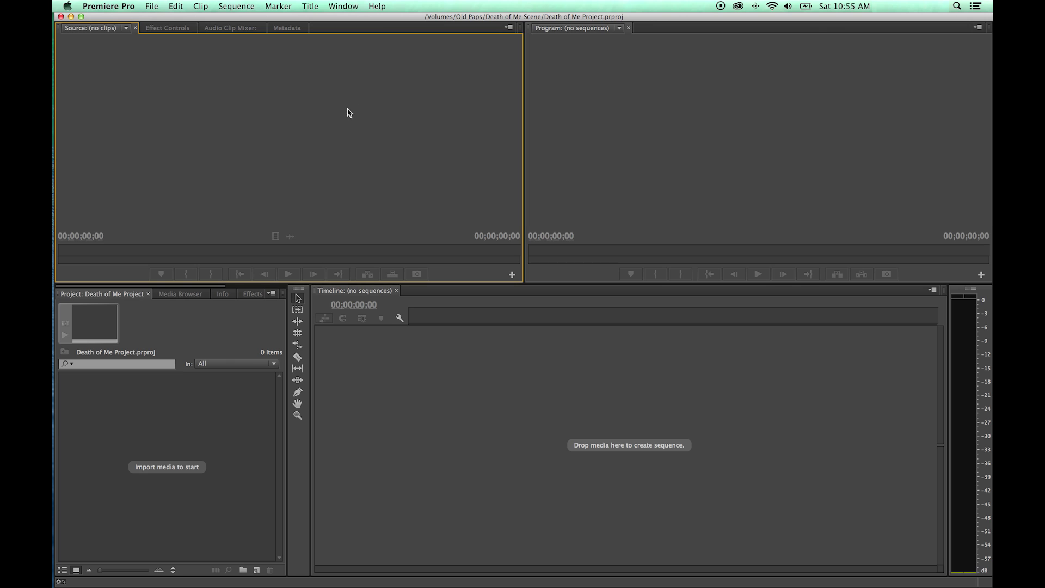
# Step: Switch from the Larger Timeline workspace to Editing and restore Editing to its original layout
pyautogui.click(350, 9)
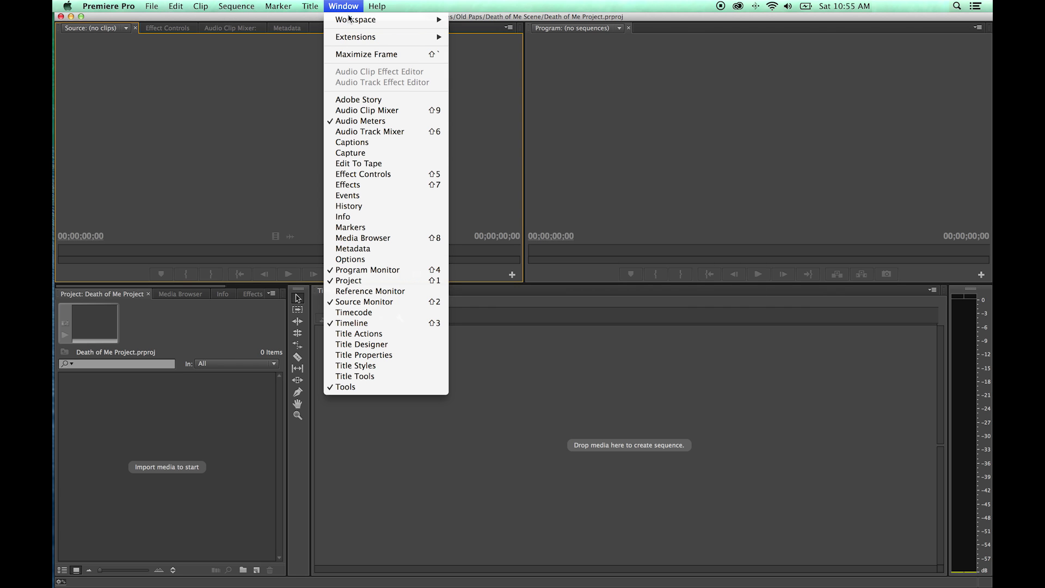
pyautogui.moveTo(354, 20)
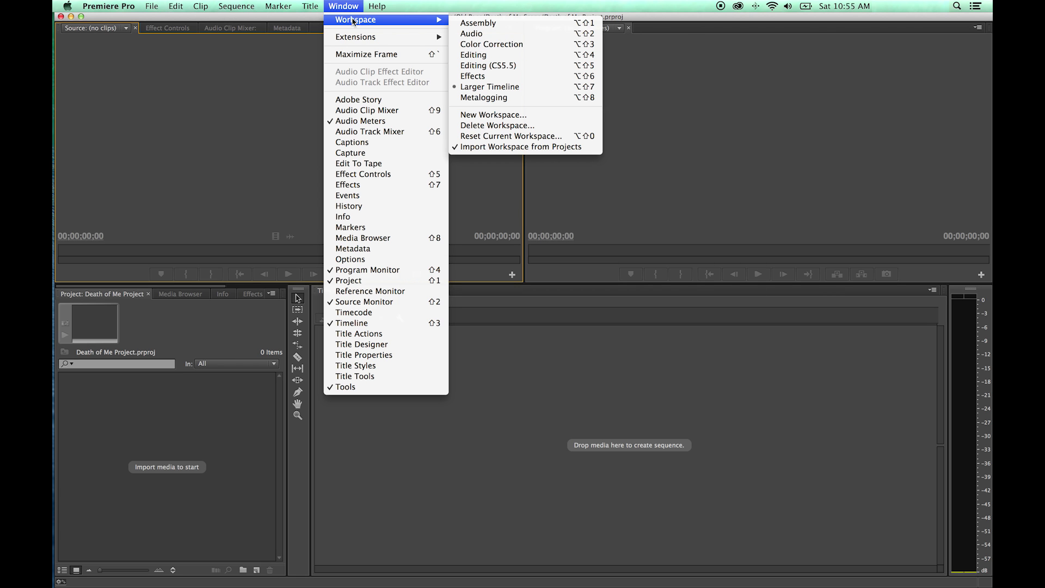
pyautogui.click(485, 56)
pyautogui.click(344, 6)
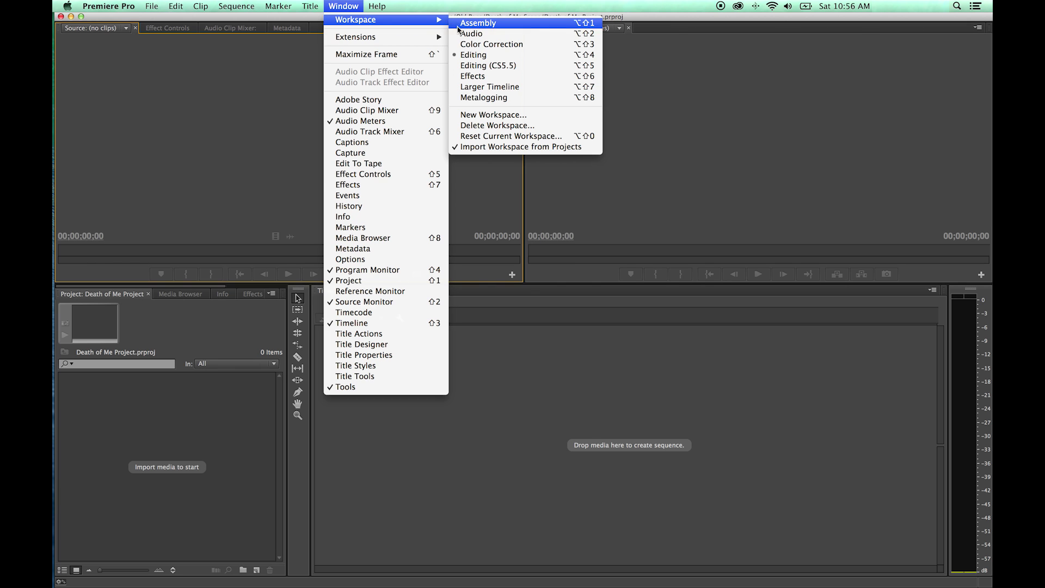
pyautogui.click(484, 137)
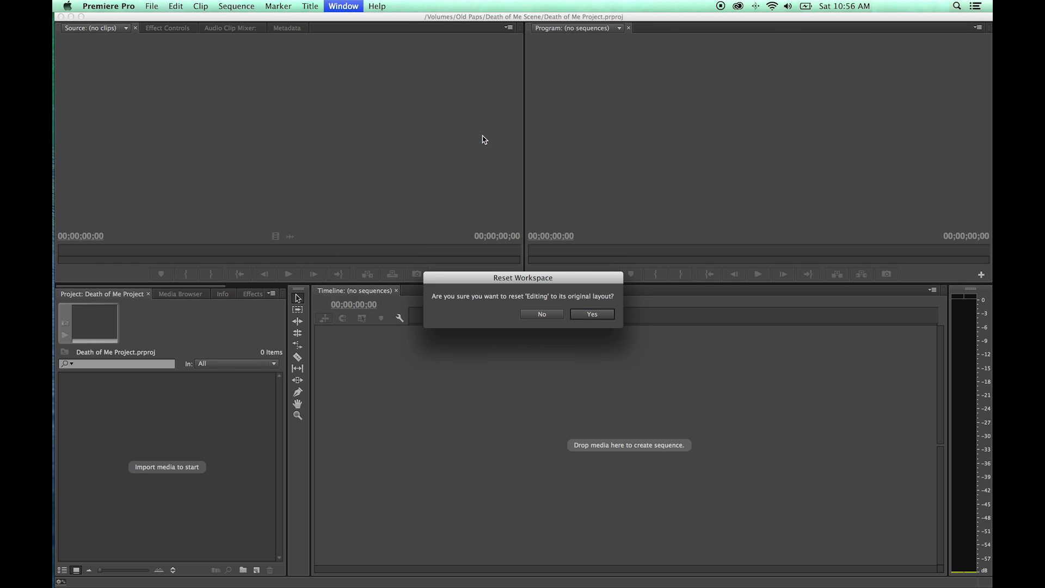
pyautogui.click(595, 320)
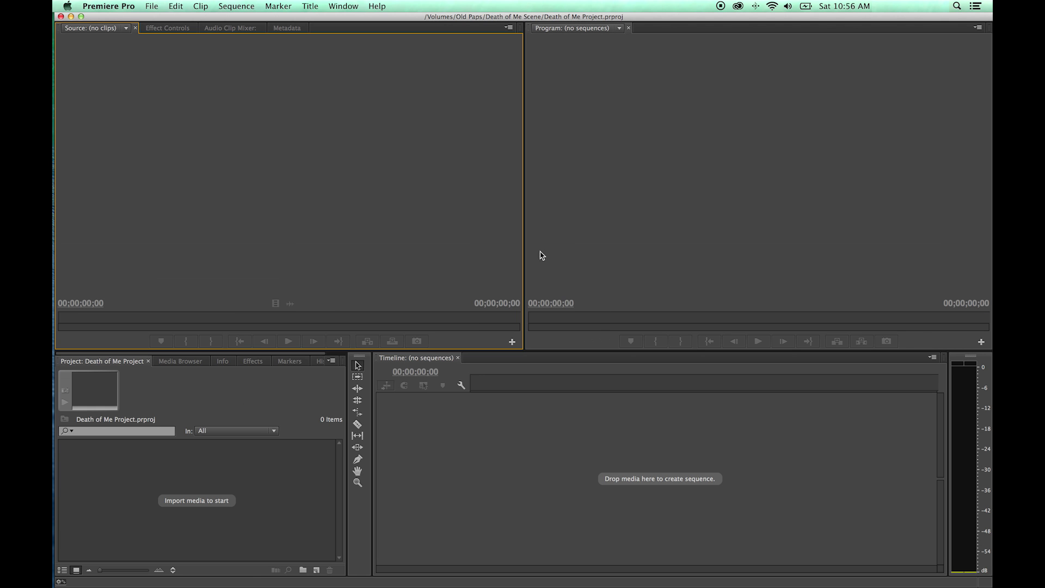
# Step: Review the workspace commands, including Import Workspace from Projects, and the list of available panels
pyautogui.click(349, 5)
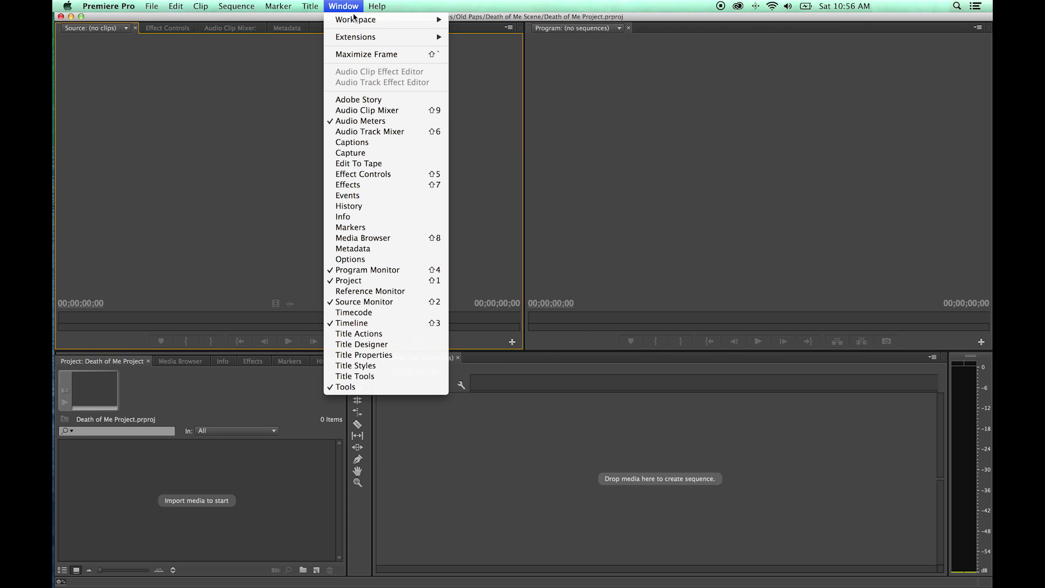
pyautogui.moveTo(366, 20)
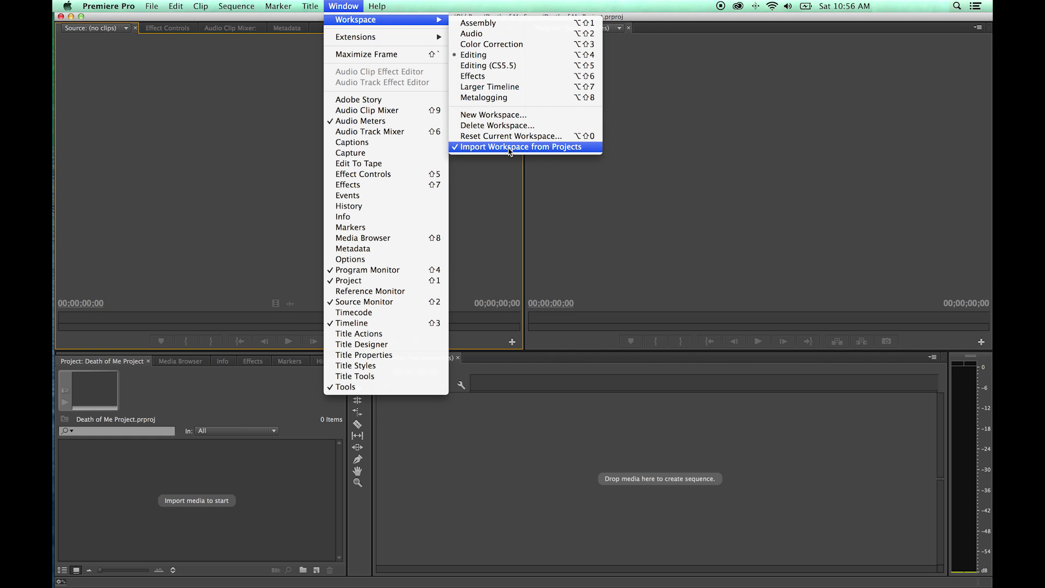
pyautogui.click(121, 262)
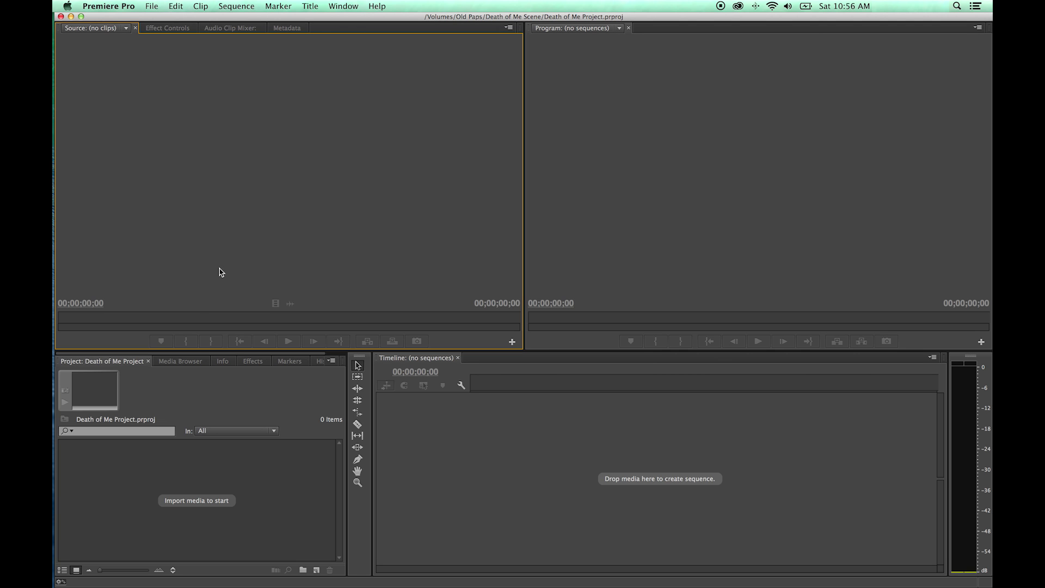
pyautogui.click(346, 7)
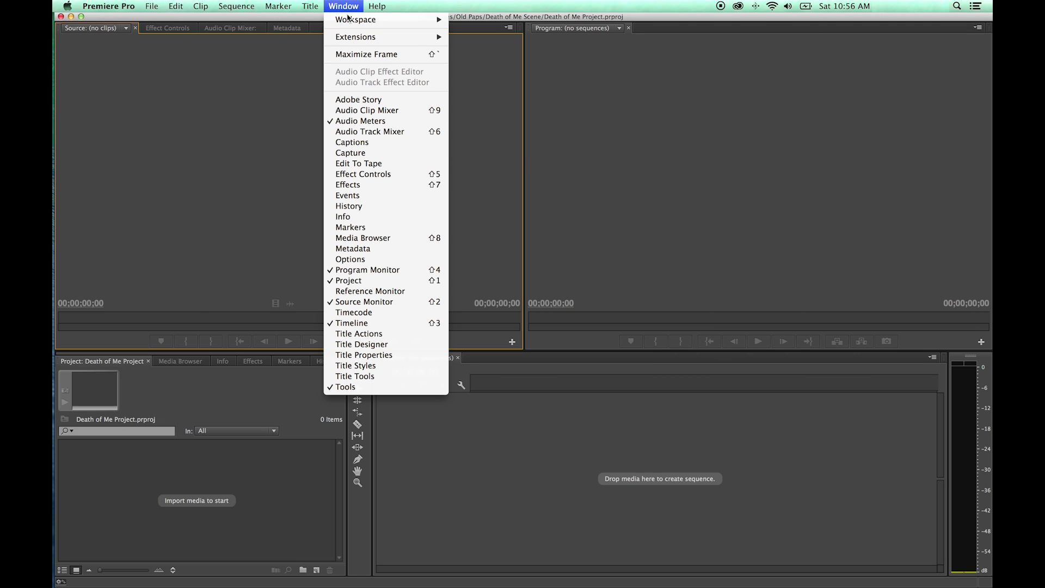
pyautogui.moveTo(434, 23)
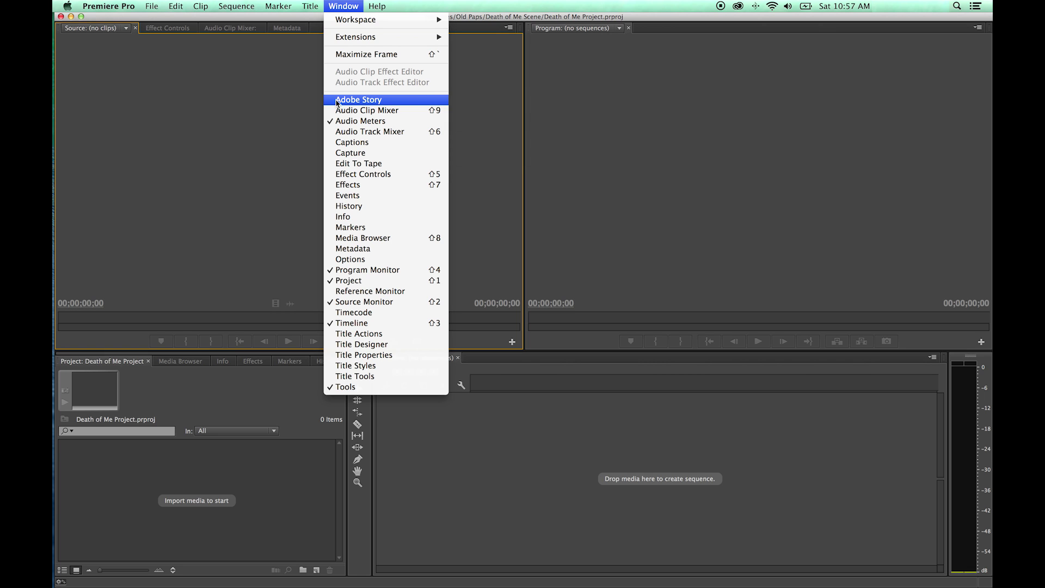
pyautogui.click(285, 99)
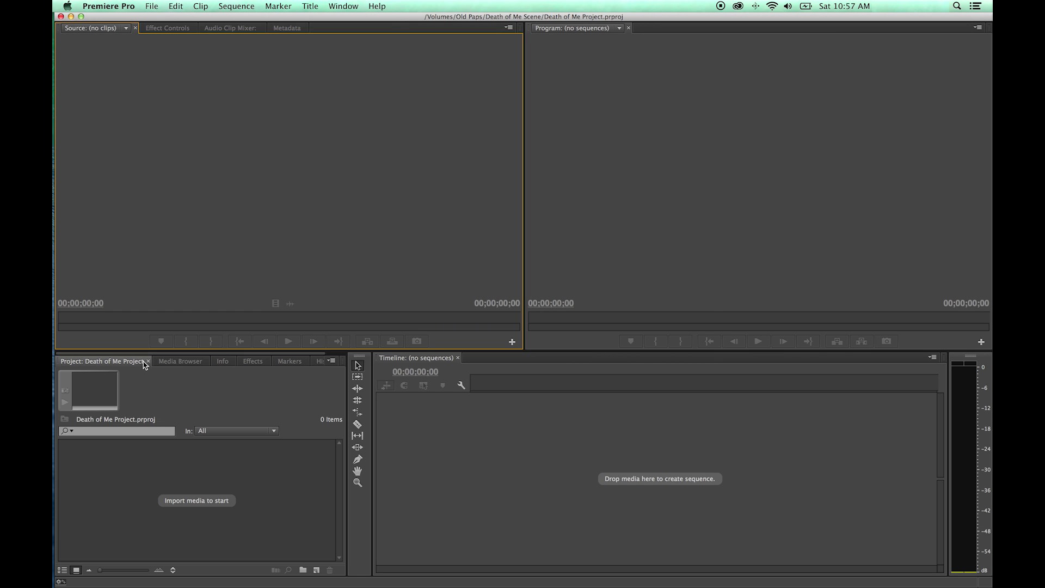
# Step: Compare the Project panel, the Media Browser's drive list and a Finder window, closing Finder and ending on the Media Browser
pyautogui.click(181, 362)
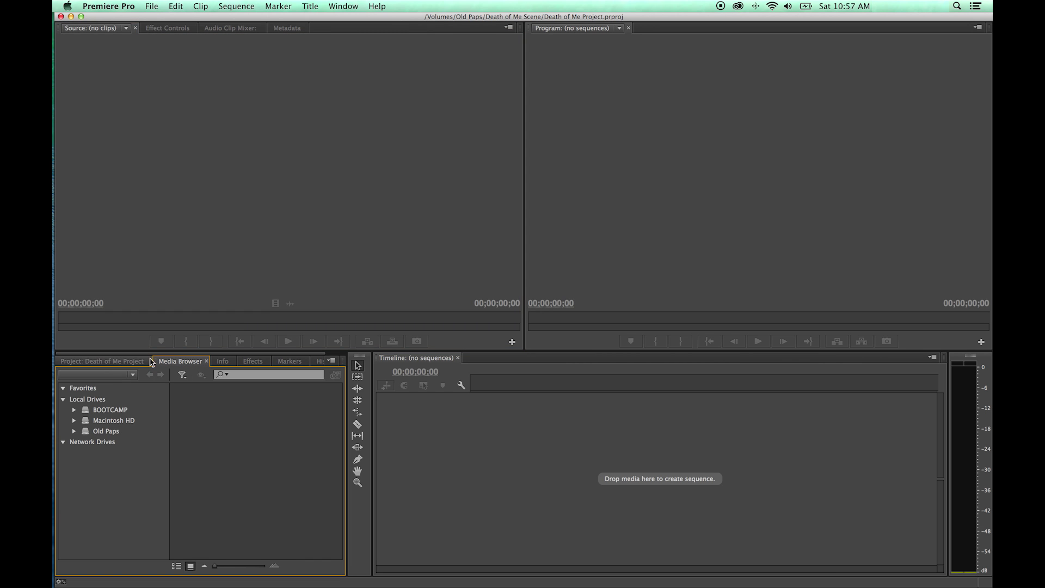
pyautogui.click(115, 362)
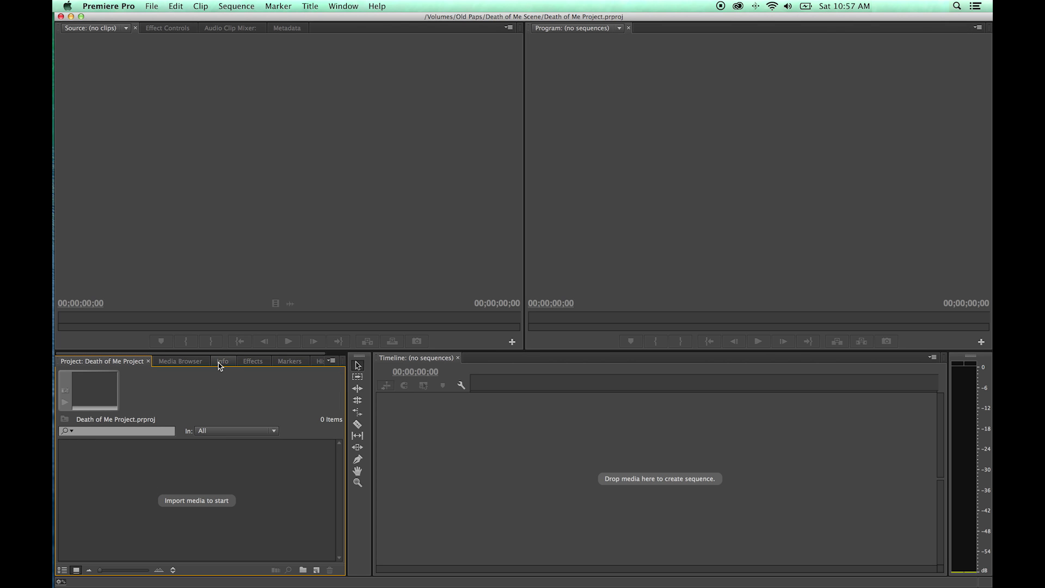
pyautogui.moveTo(60, 227)
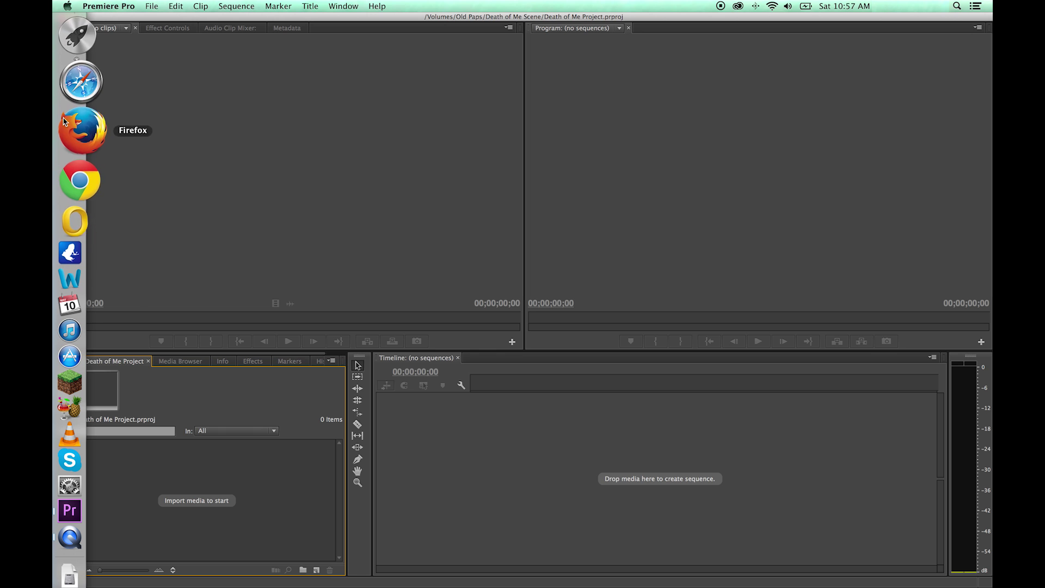
pyautogui.click(72, 36)
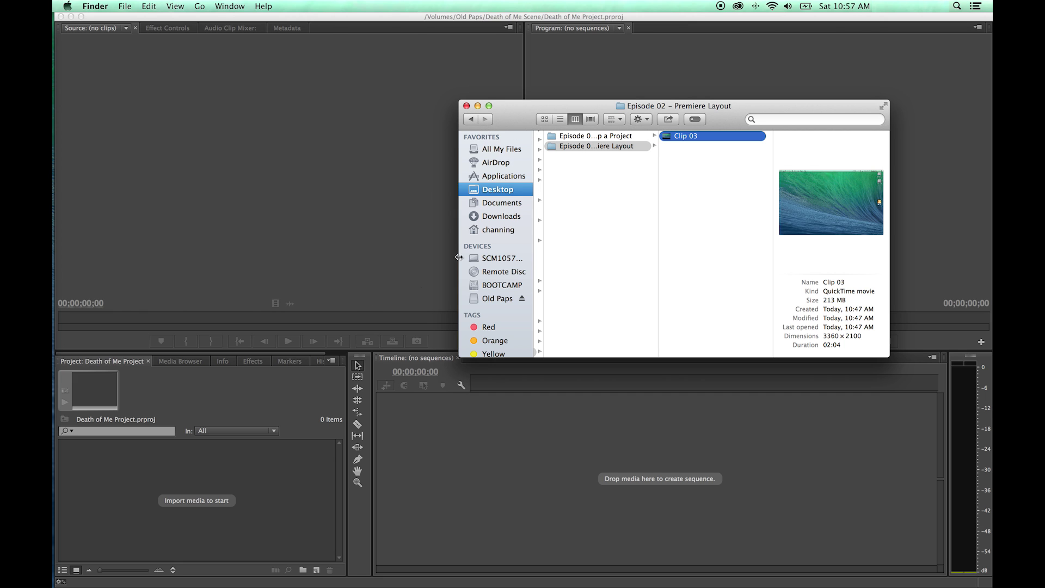
pyautogui.click(466, 106)
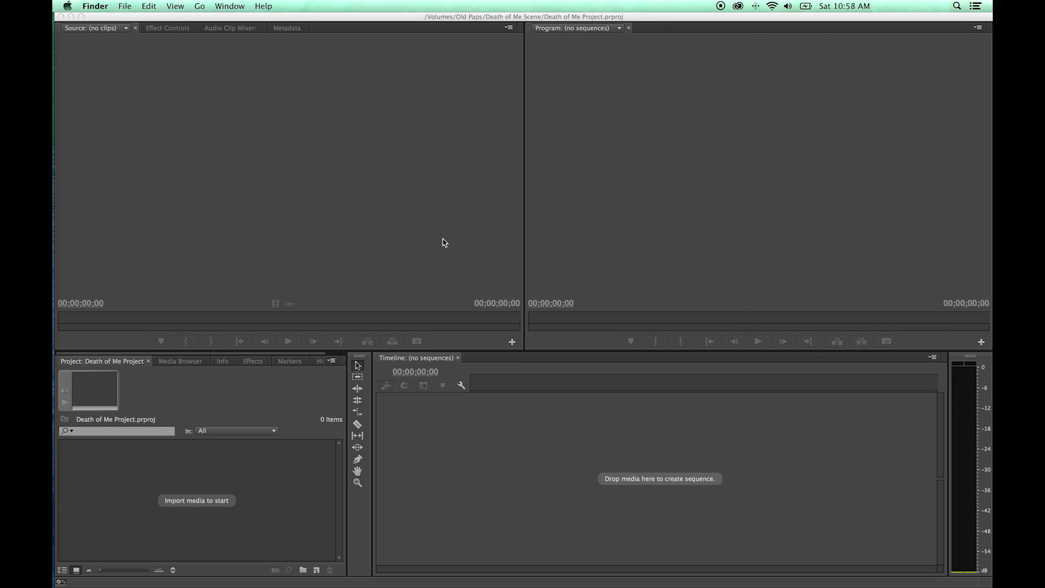
pyautogui.click(176, 360)
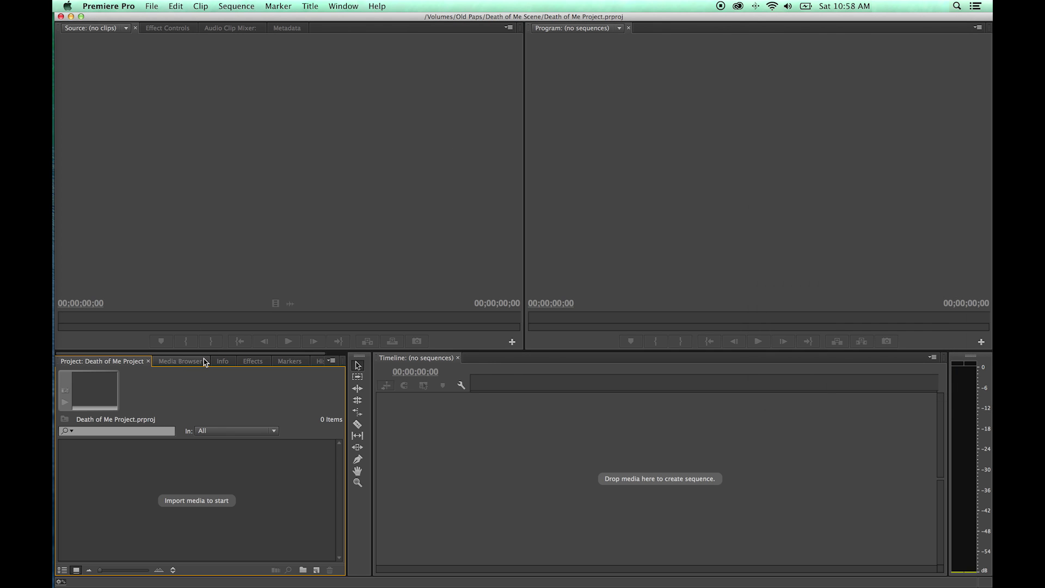
pyautogui.click(202, 361)
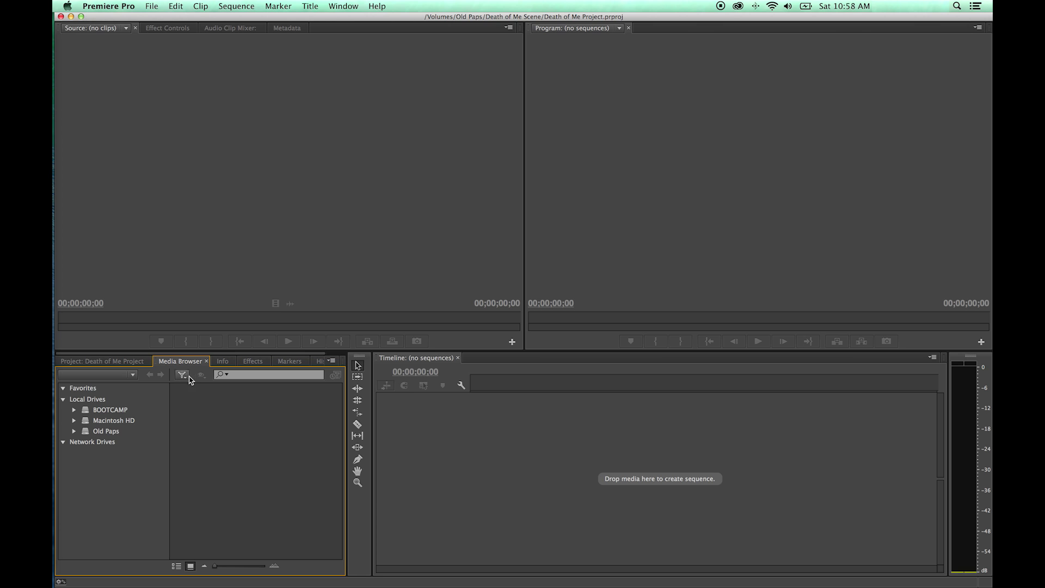
# Step: View the Info panel and examine the Video Effects and Audio Effects categories in the Effects panel
pyautogui.click(221, 362)
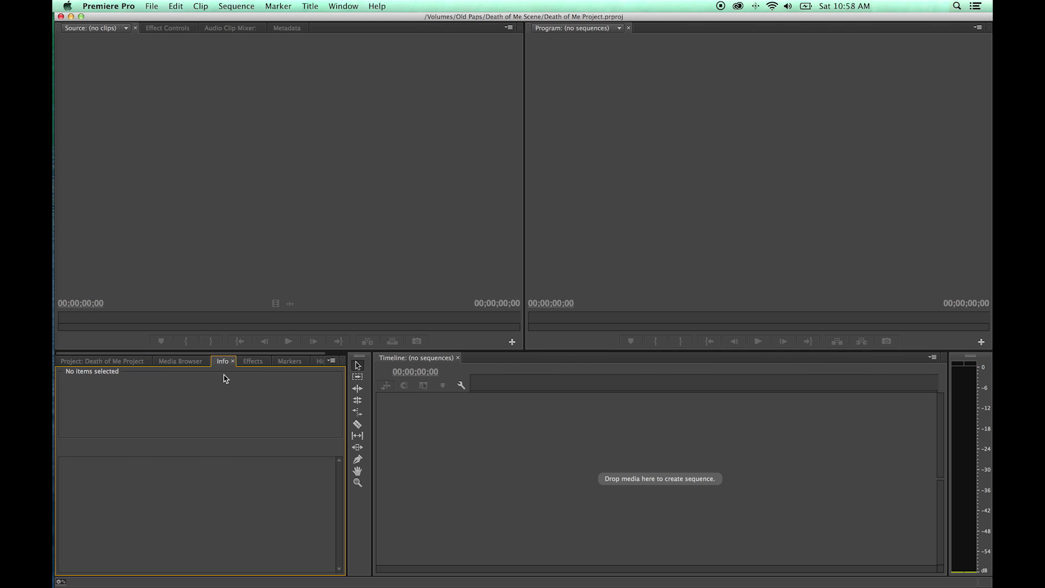
pyautogui.click(252, 361)
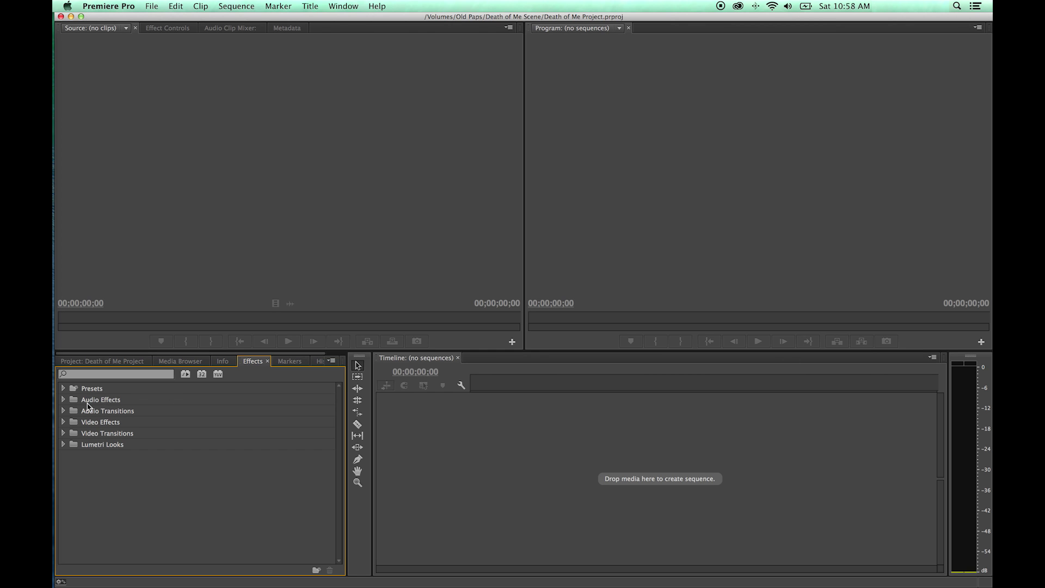
pyautogui.click(63, 423)
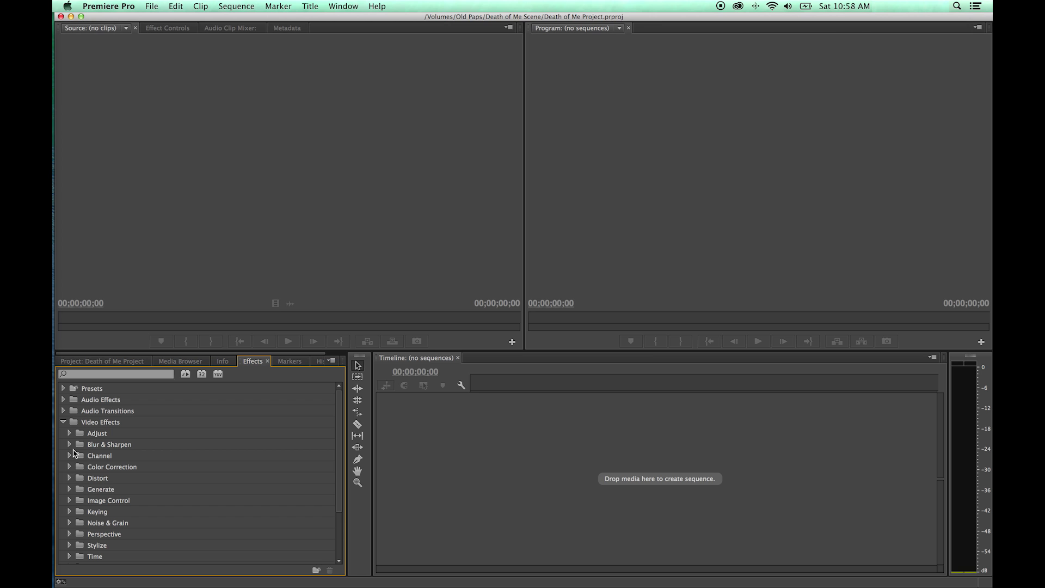
pyautogui.click(69, 467)
pyautogui.click(69, 467)
pyautogui.scroll(-4, 91, 541)
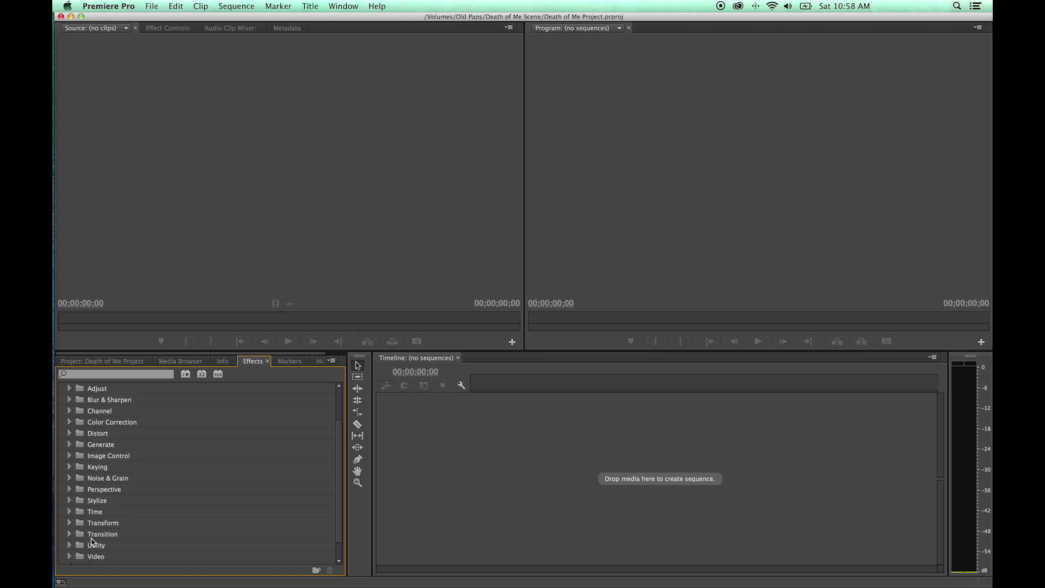
pyautogui.scroll(4, 91, 541)
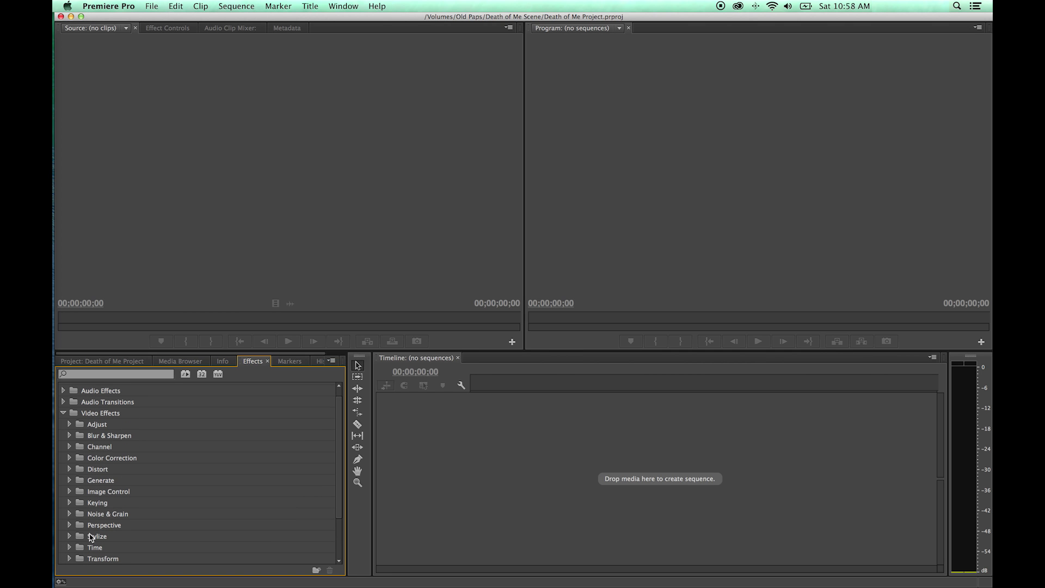
pyautogui.click(64, 415)
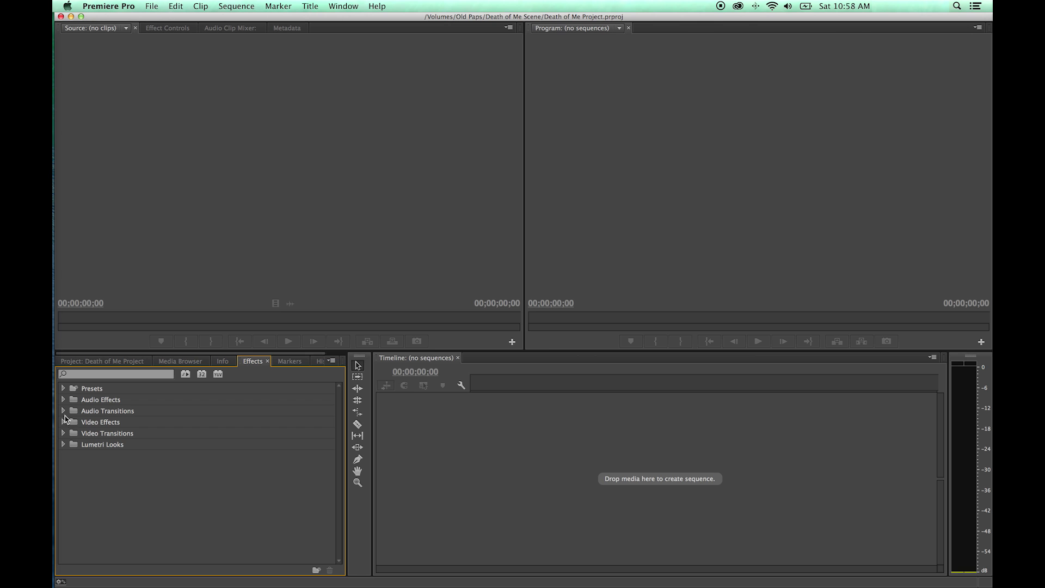
pyautogui.click(63, 401)
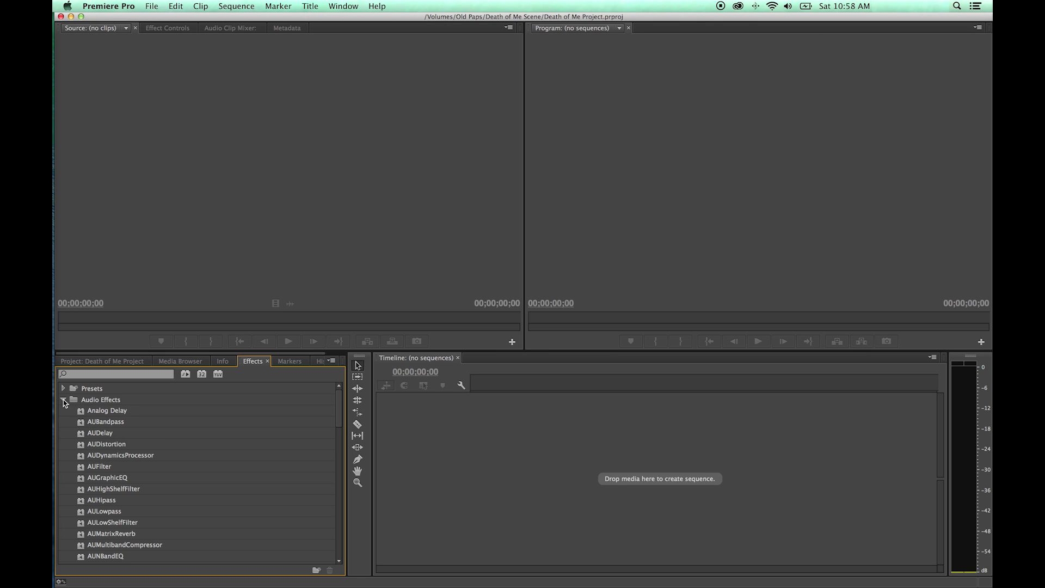
pyautogui.click(63, 401)
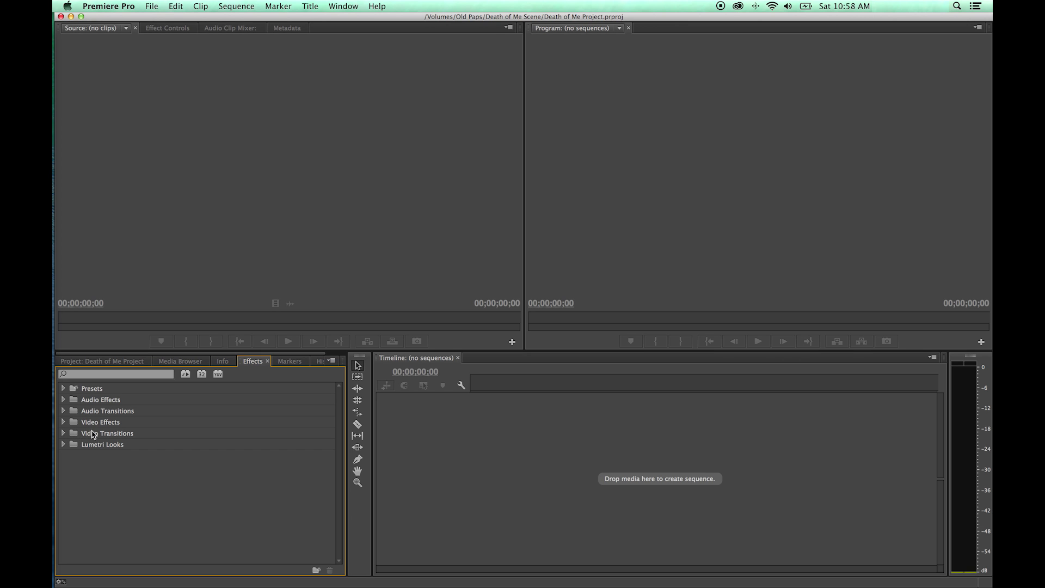
# Step: Examine the Lumetri Looks presets and their Cinematic, Desaturation, Style and Temperature folders, collapsing the folders again
pyautogui.click(74, 444)
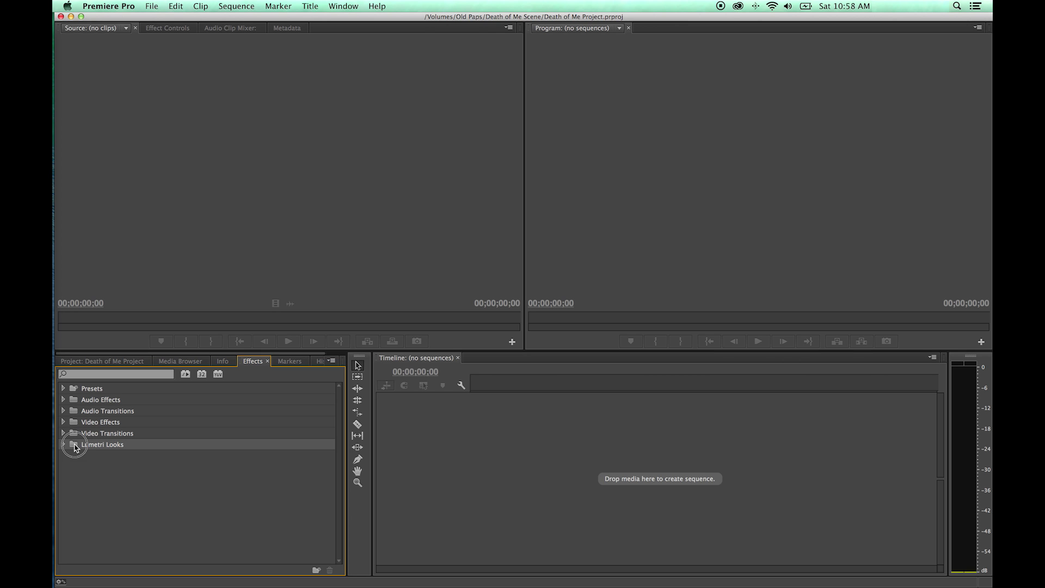
pyautogui.click(81, 391)
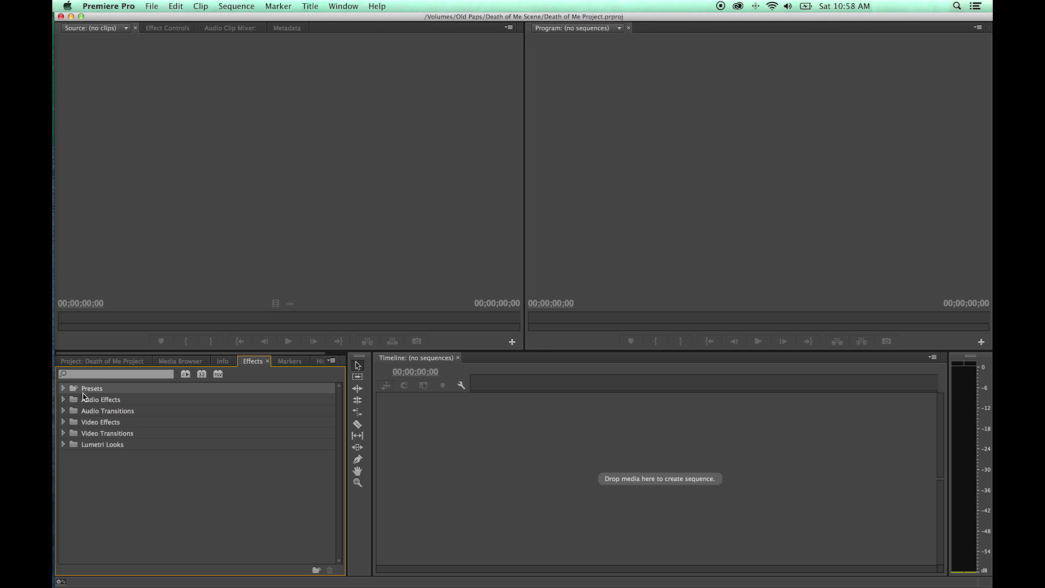
pyautogui.click(87, 445)
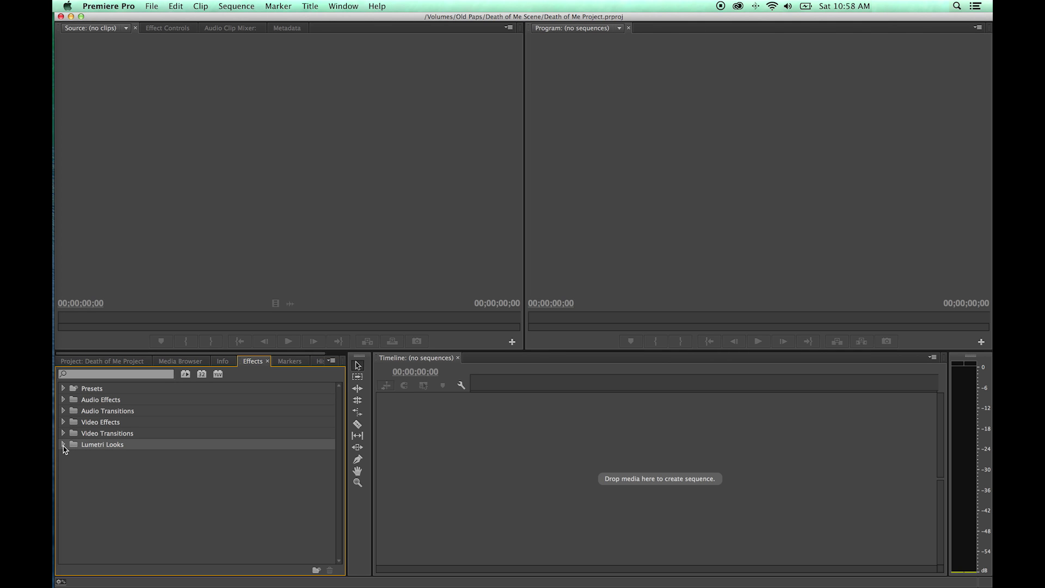
pyautogui.click(64, 444)
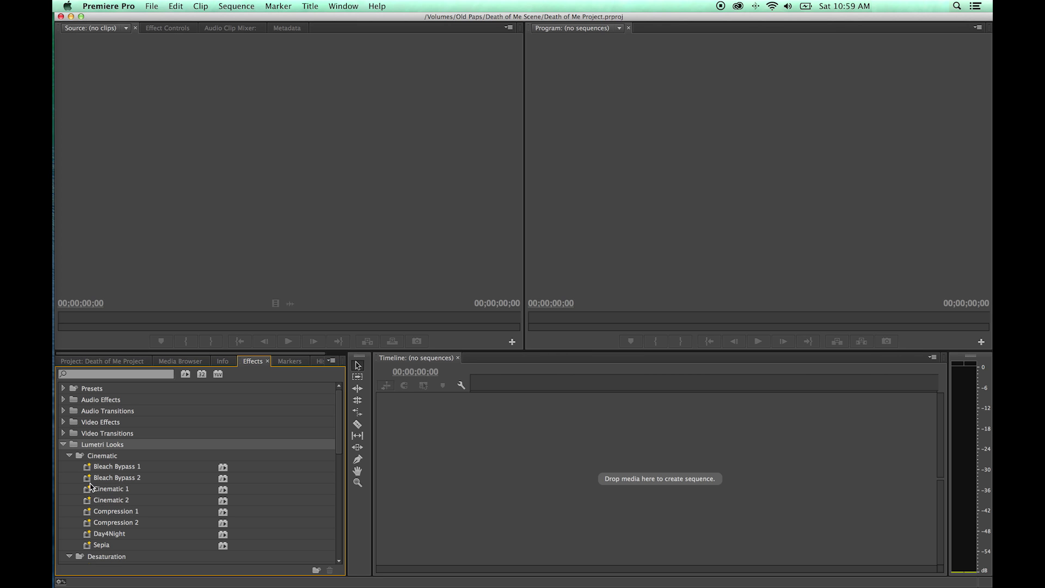
pyautogui.click(69, 456)
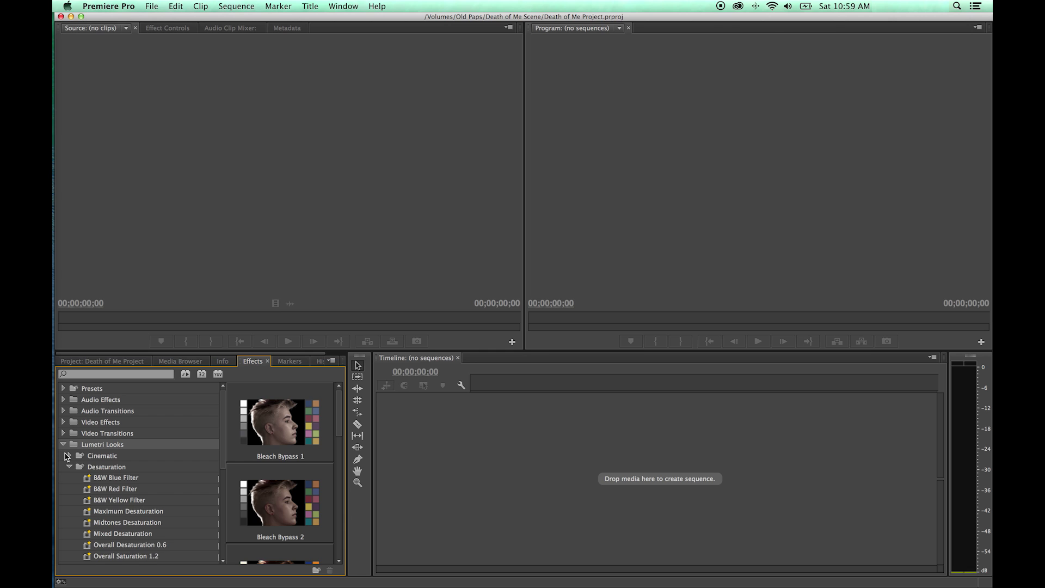
pyautogui.click(69, 466)
pyautogui.click(69, 478)
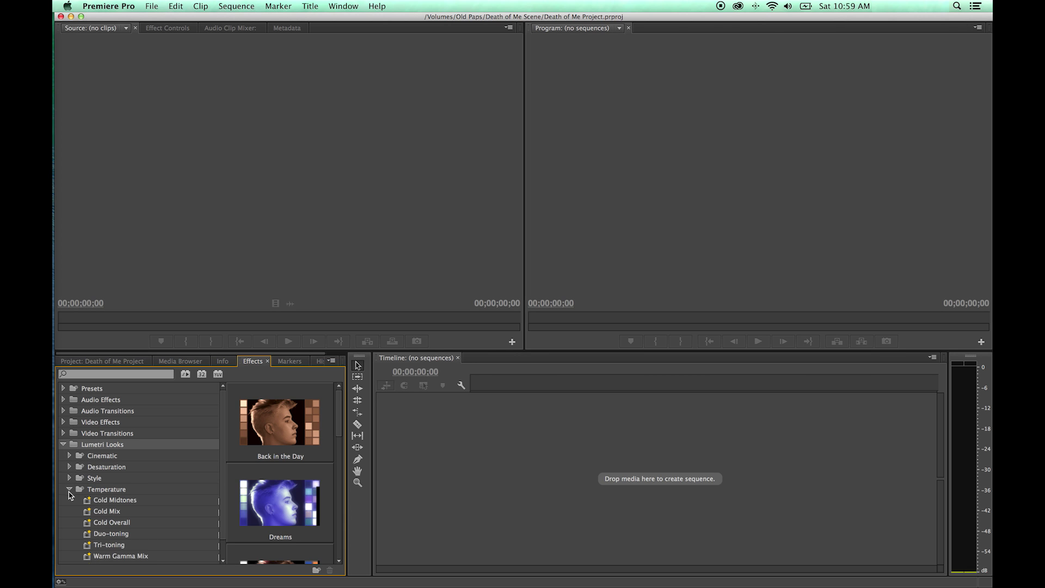
pyautogui.click(69, 489)
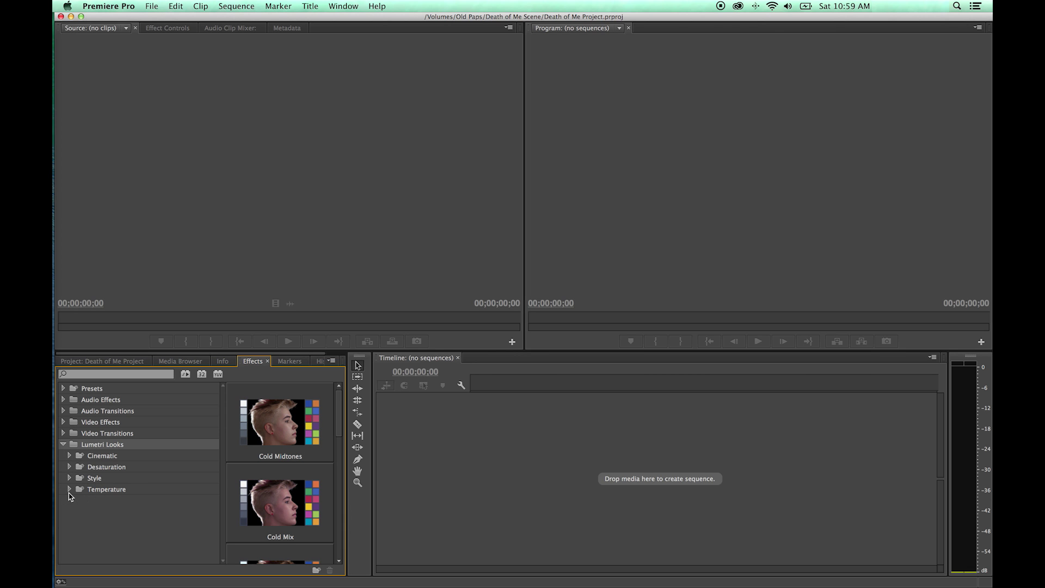
pyautogui.click(64, 446)
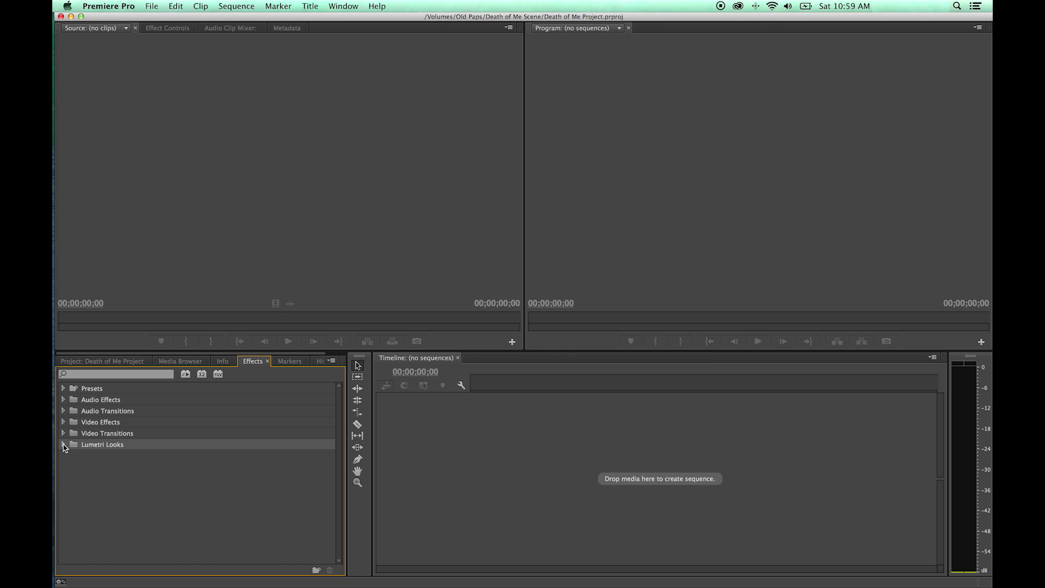
# Step: Look through the Markers and History panels grouped with the Project panel
pyautogui.click(288, 360)
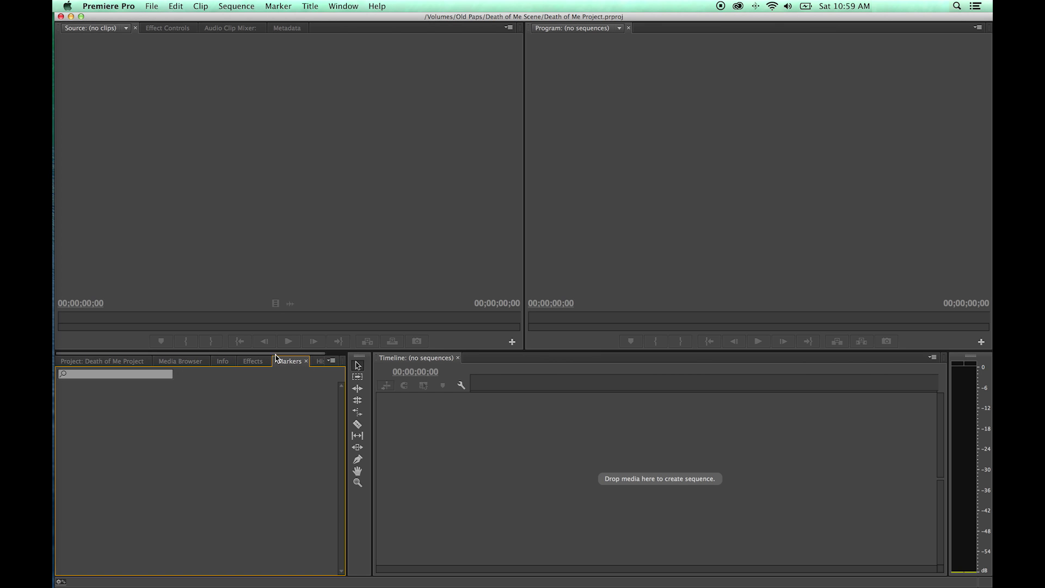
pyautogui.moveTo(291, 354); pyautogui.dragTo(313, 354)
pyautogui.click(305, 361)
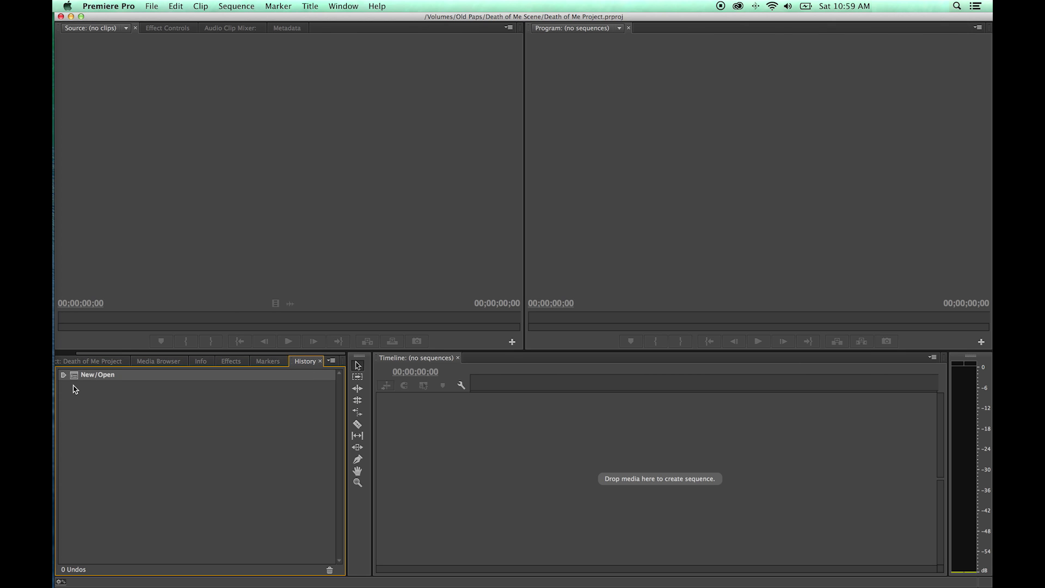
pyautogui.click(261, 361)
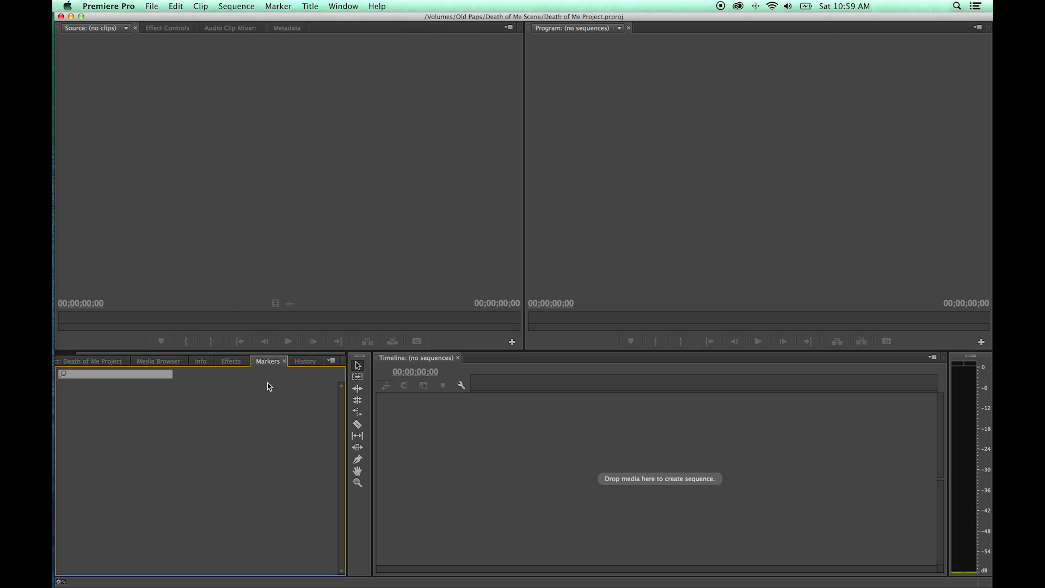
pyautogui.click(305, 361)
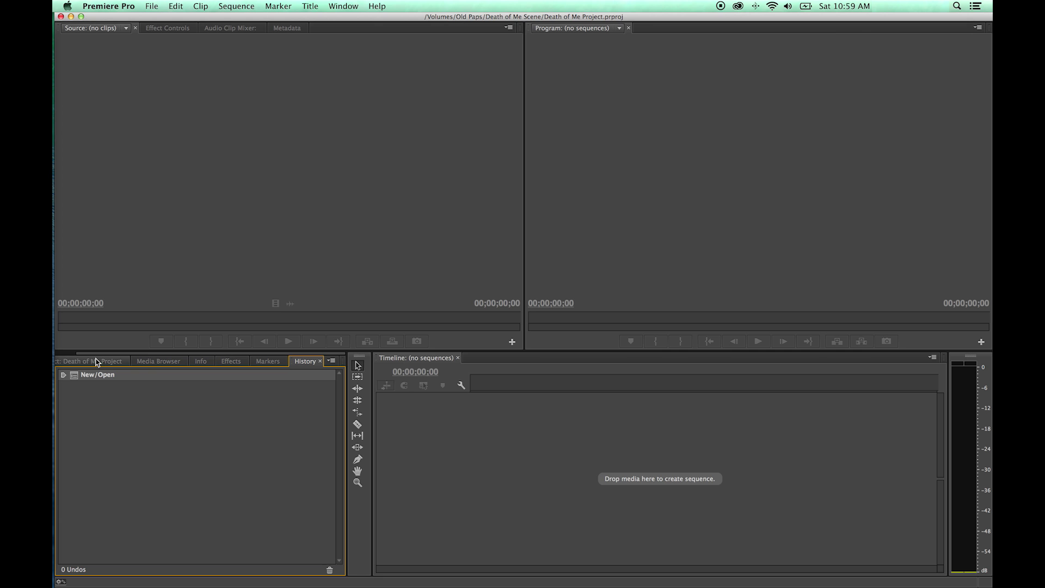
pyautogui.moveTo(99, 354); pyautogui.dragTo(57, 355)
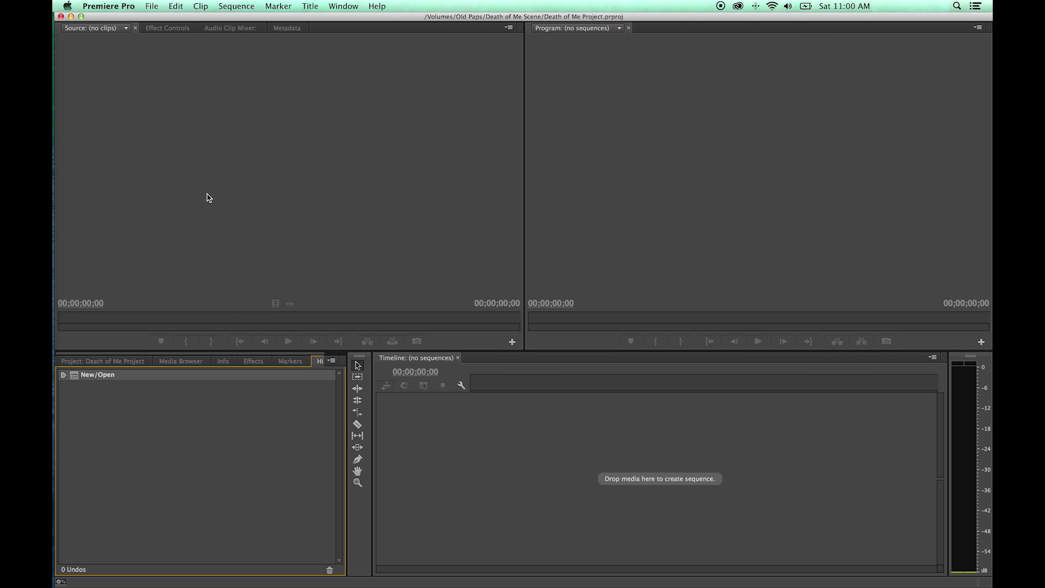
# Step: Maximize the Source monitor to fill the whole application window
pyautogui.press('`')
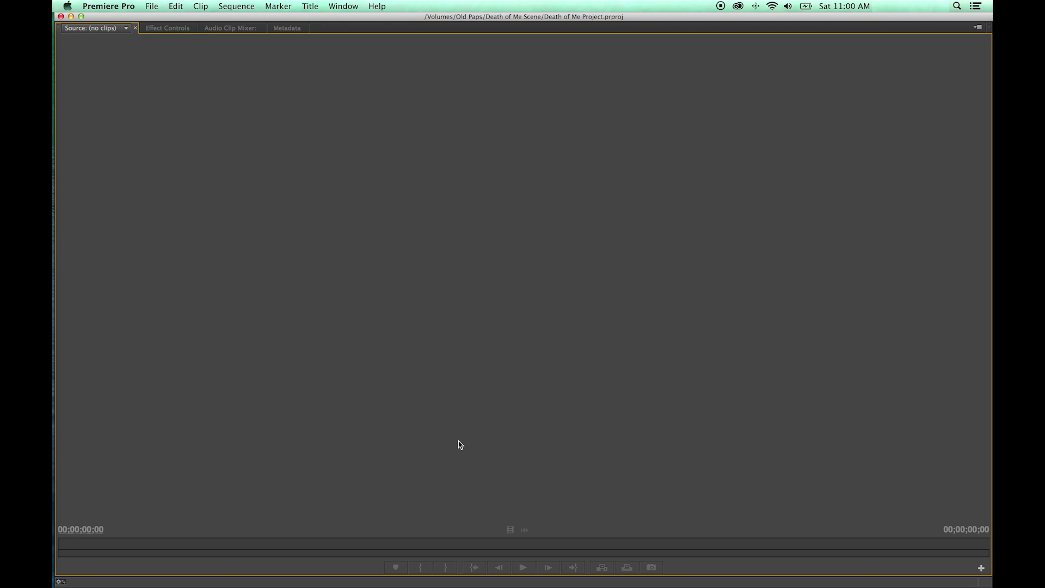
# Step: Look through the Effect Controls, Audio Clip Mixer and Metadata panels grouped with the Source monitor
pyautogui.click(167, 30)
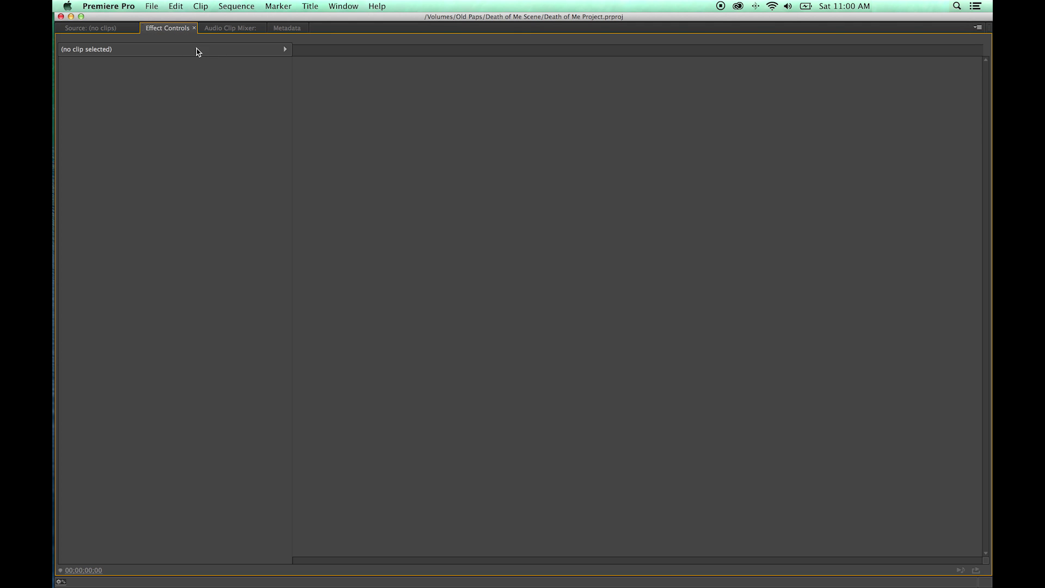
pyautogui.click(227, 29)
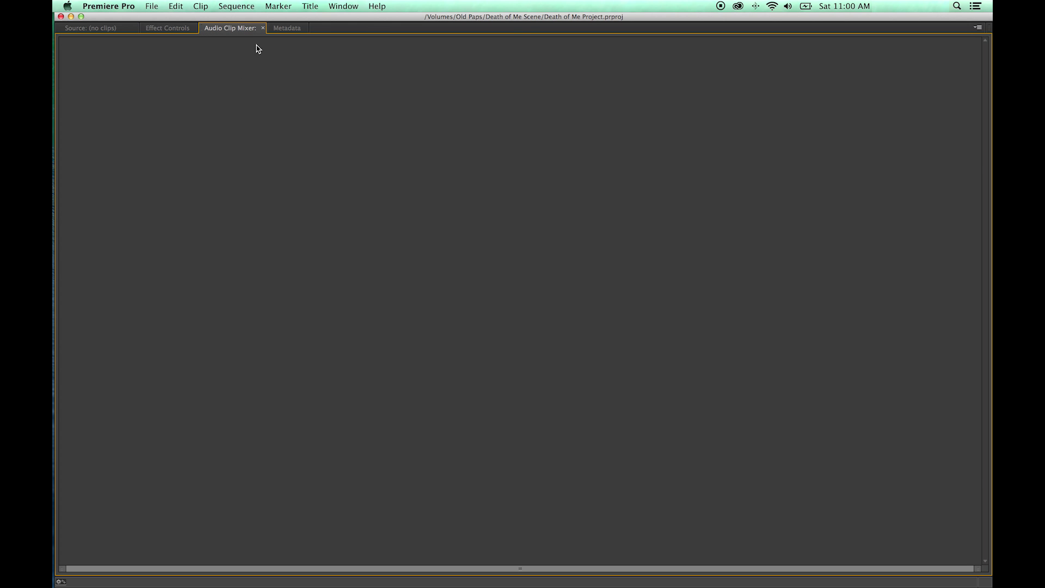
pyautogui.click(285, 28)
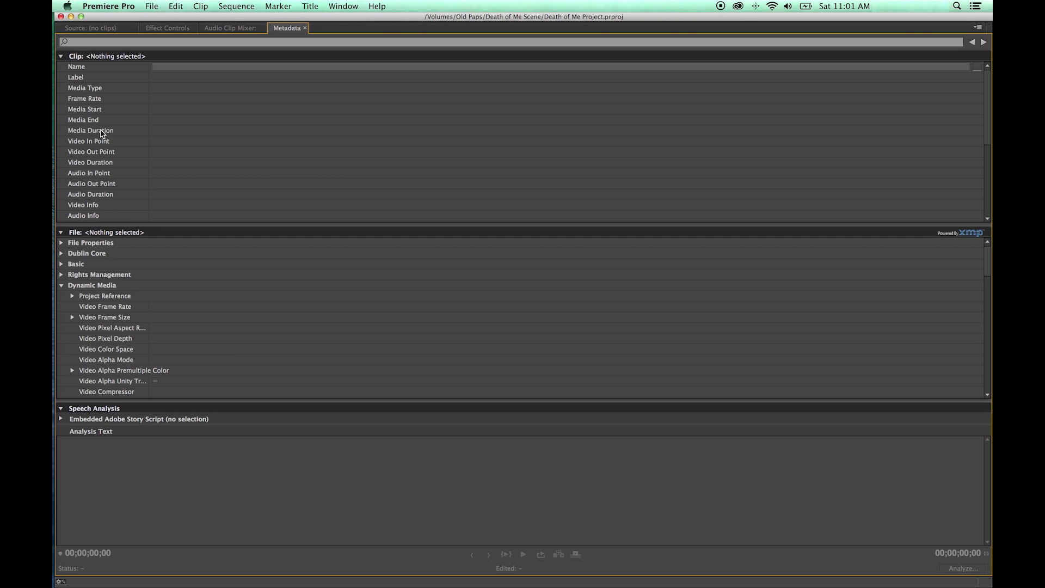
# Step: Bring the Source monitor back to the front of its group and restore the maximized panel to its normal size
pyautogui.click(103, 30)
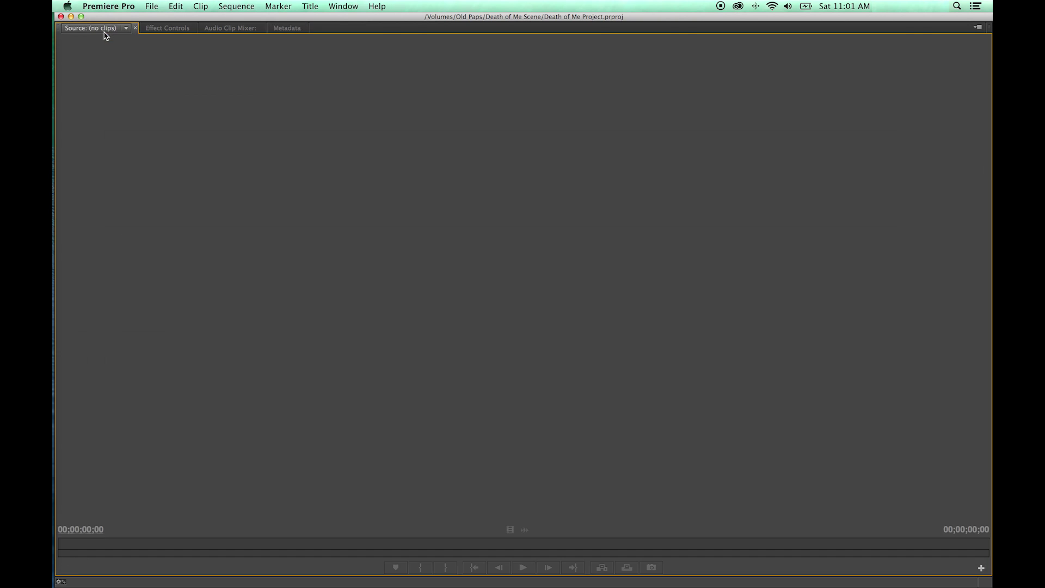
pyautogui.press('`')
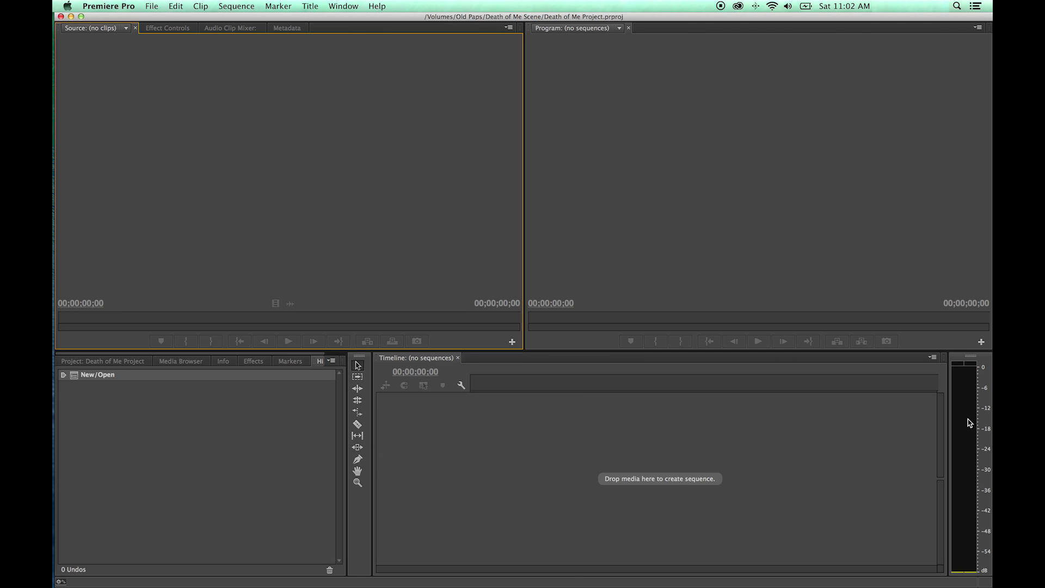
pyautogui.press('ctrl+super+Escape')
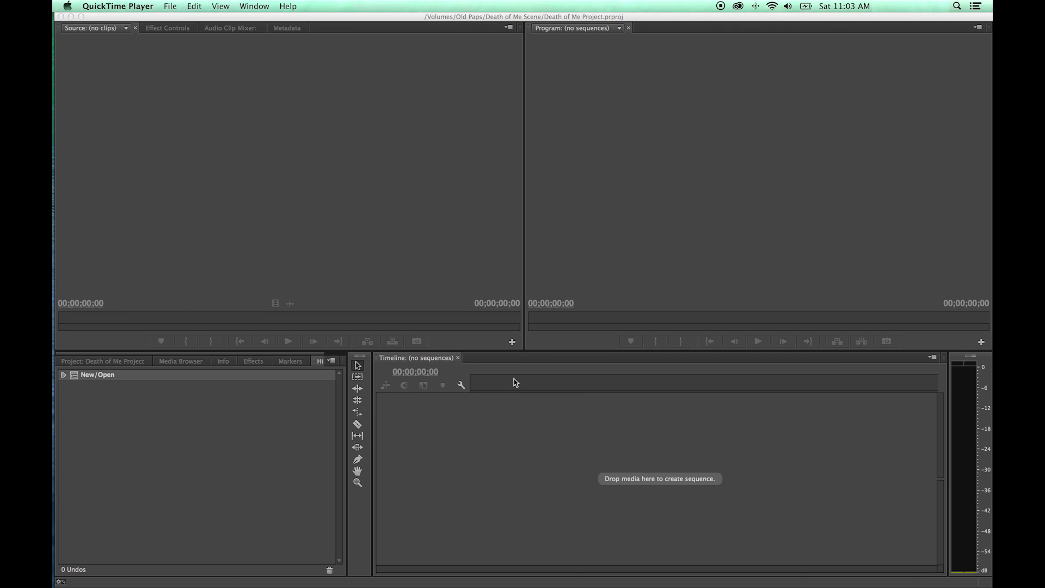